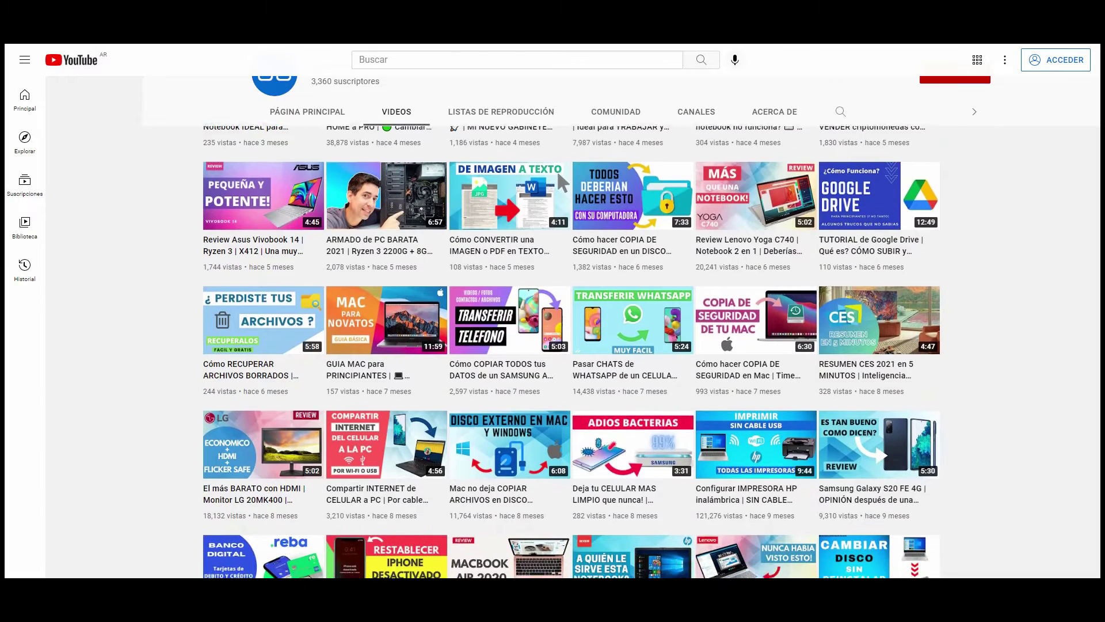
Step: Look through the list of videos published on the YouTube channel
scroll(571, 352, down, 4)
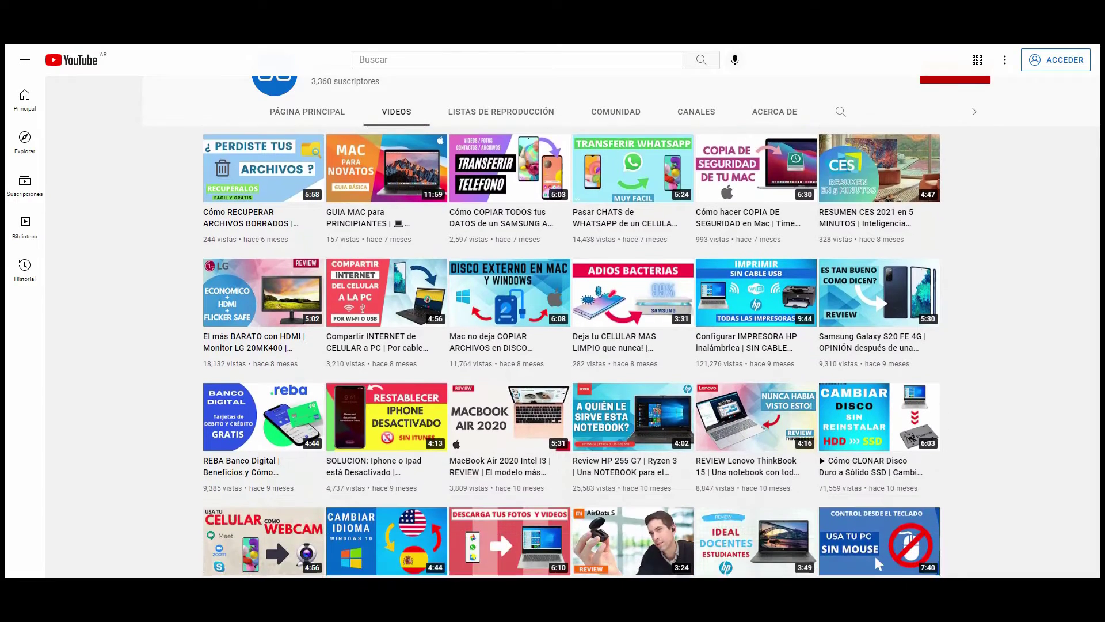
scroll(571, 351, down, 3)
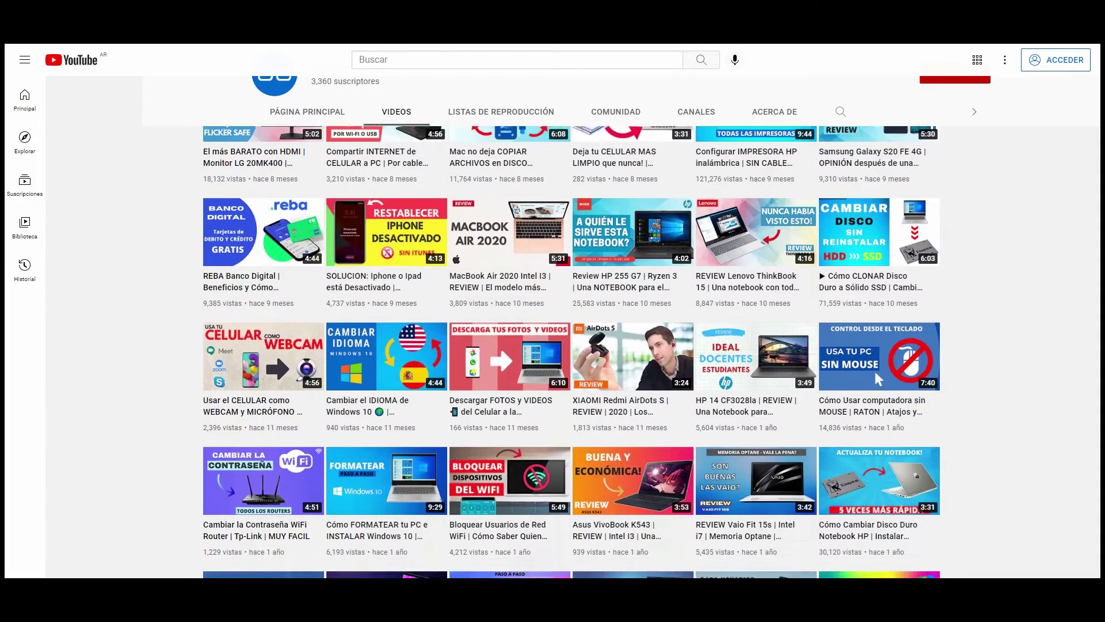
scroll(572, 351, down, 1)
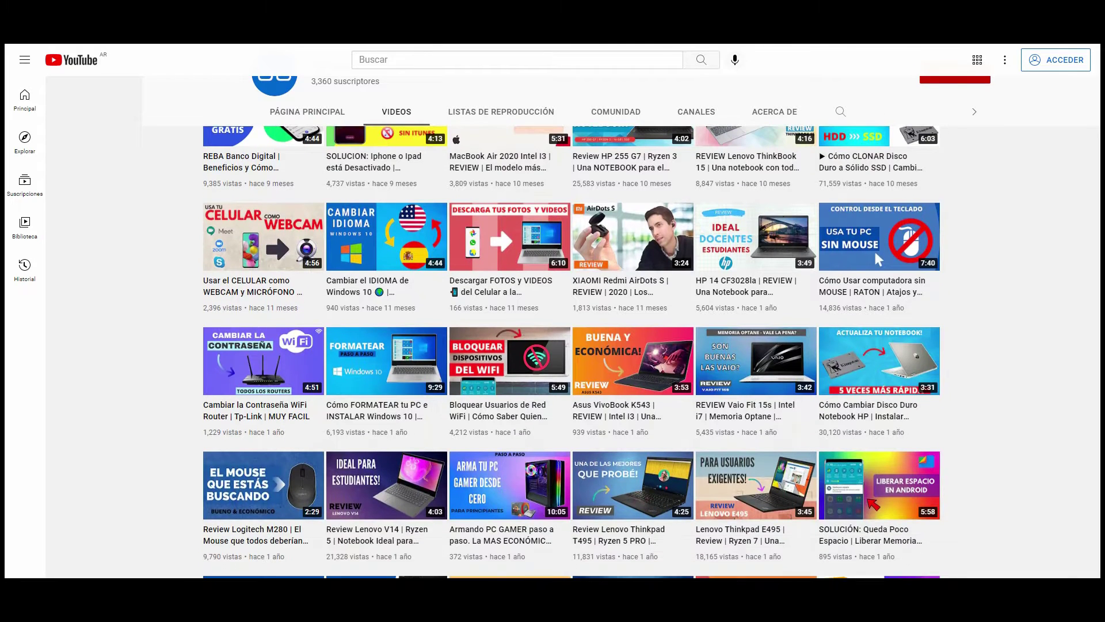
scroll(571, 351, down, 3)
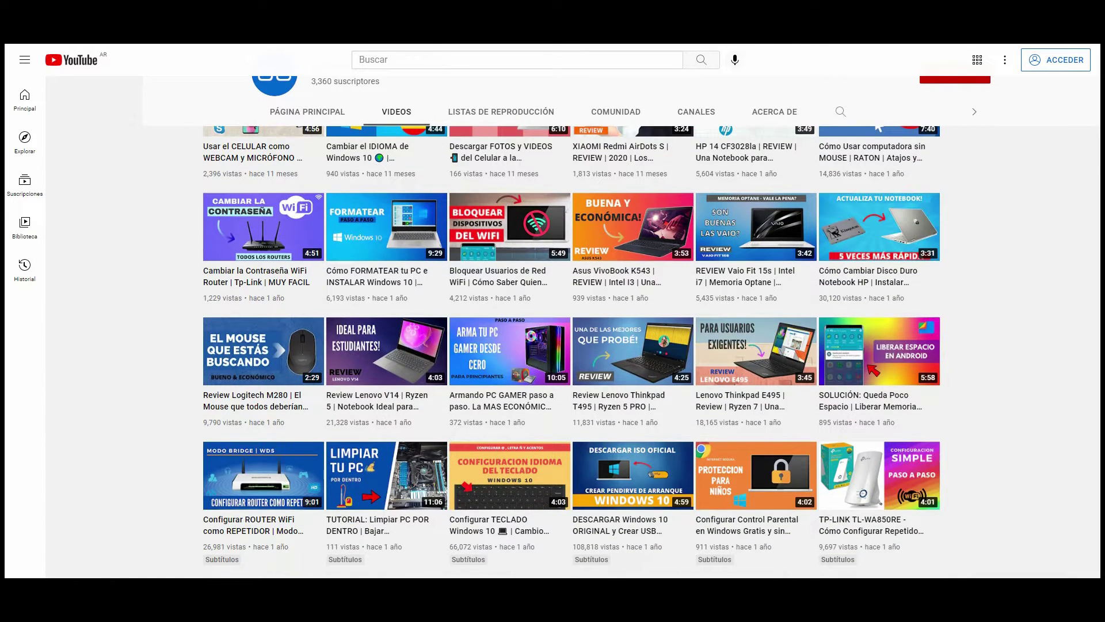
scroll(571, 351, down, 2)
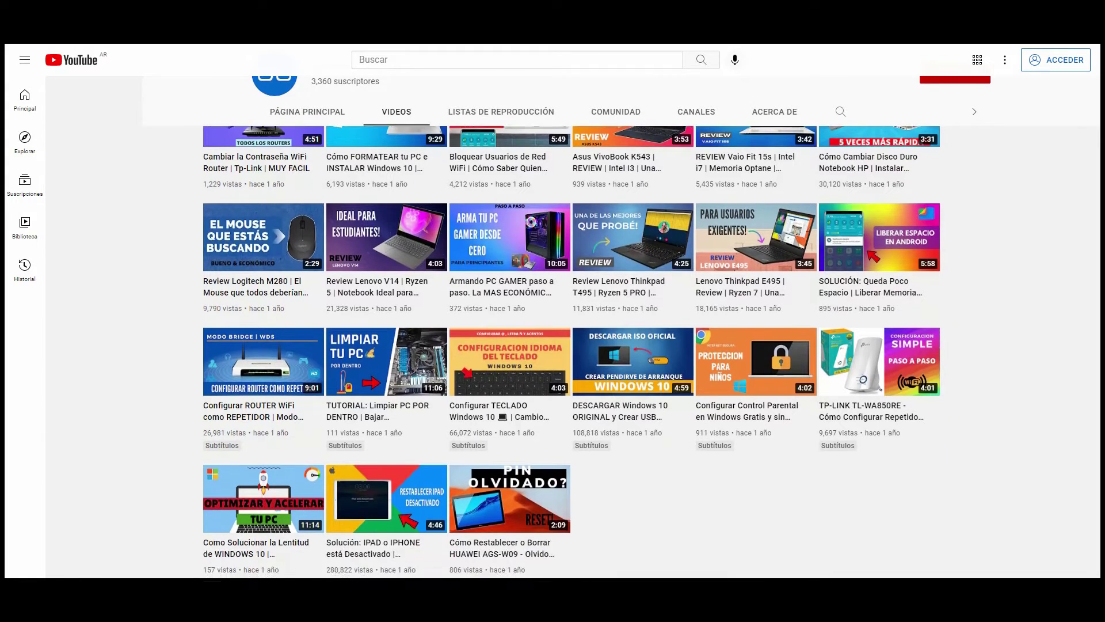
scroll(571, 351, up, 4)
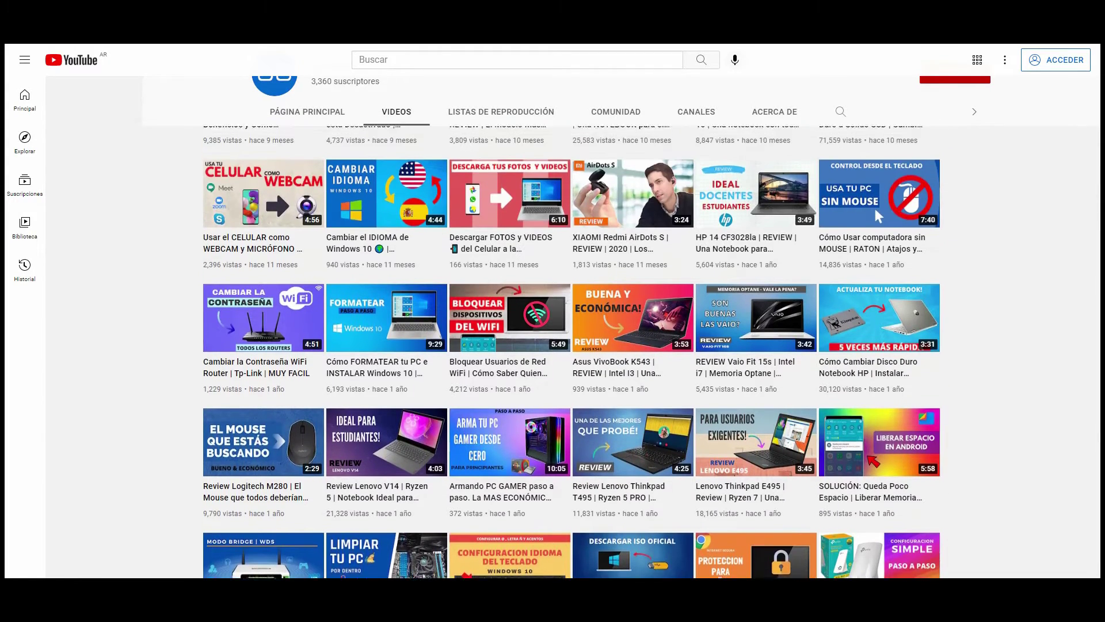
scroll(572, 351, up, 4)
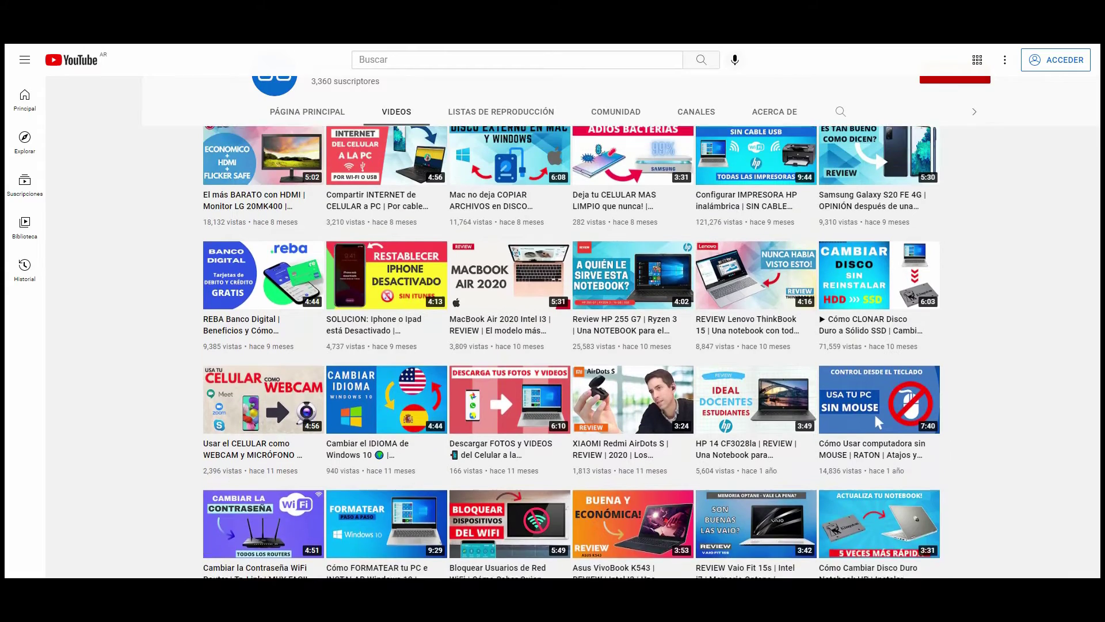
scroll(571, 352, up, 4)
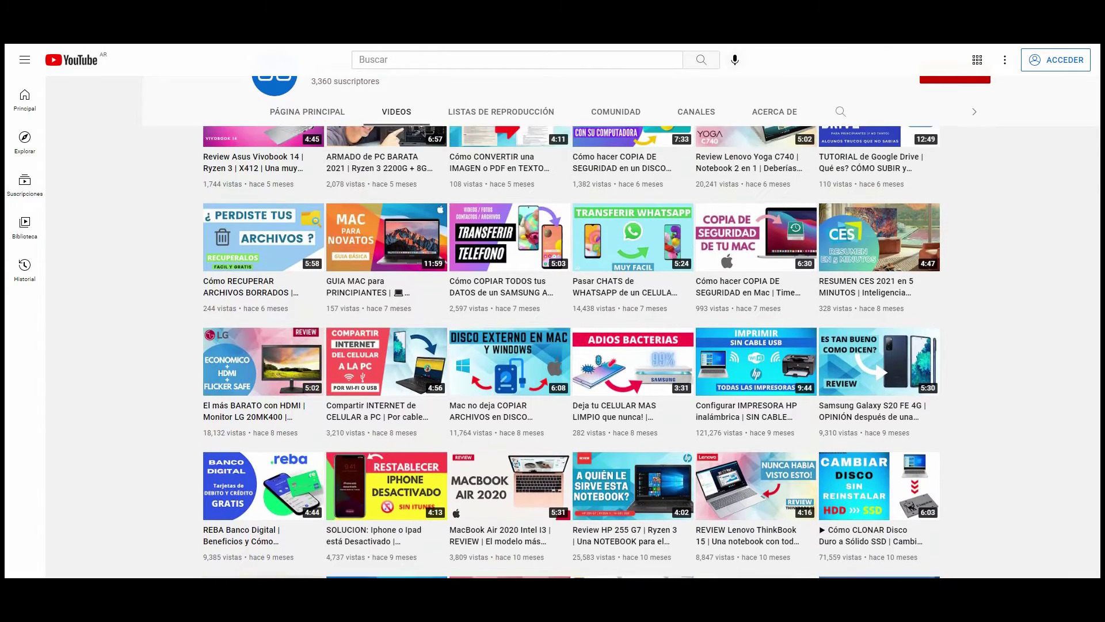
scroll(571, 351, up, 4)
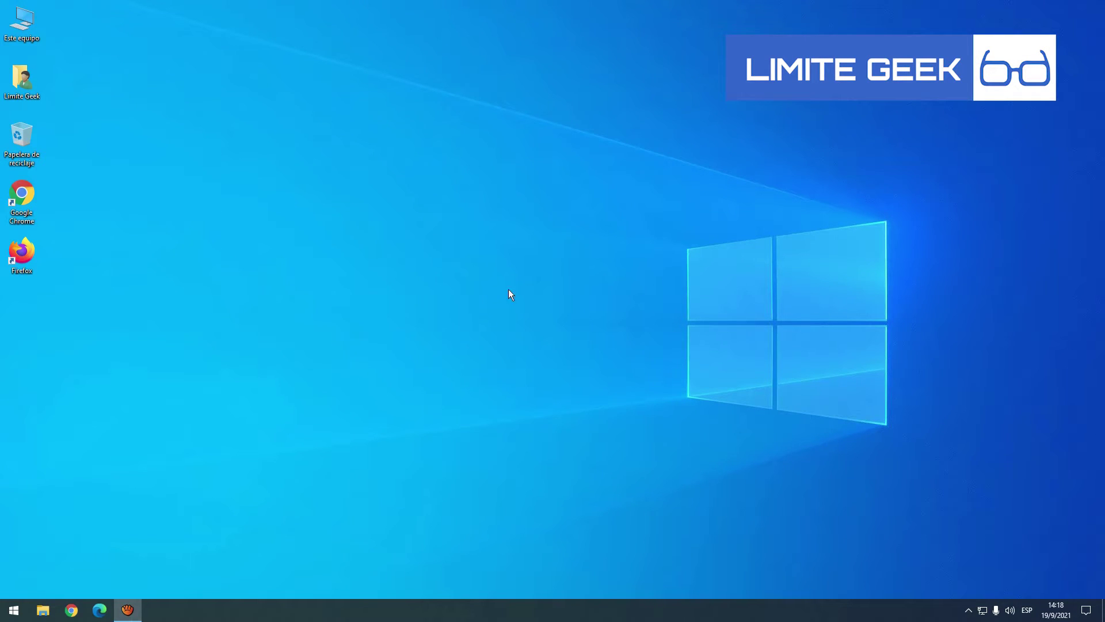
Step: Run services.msc to open the Windows Services console and widen its service name column
key(super+r)
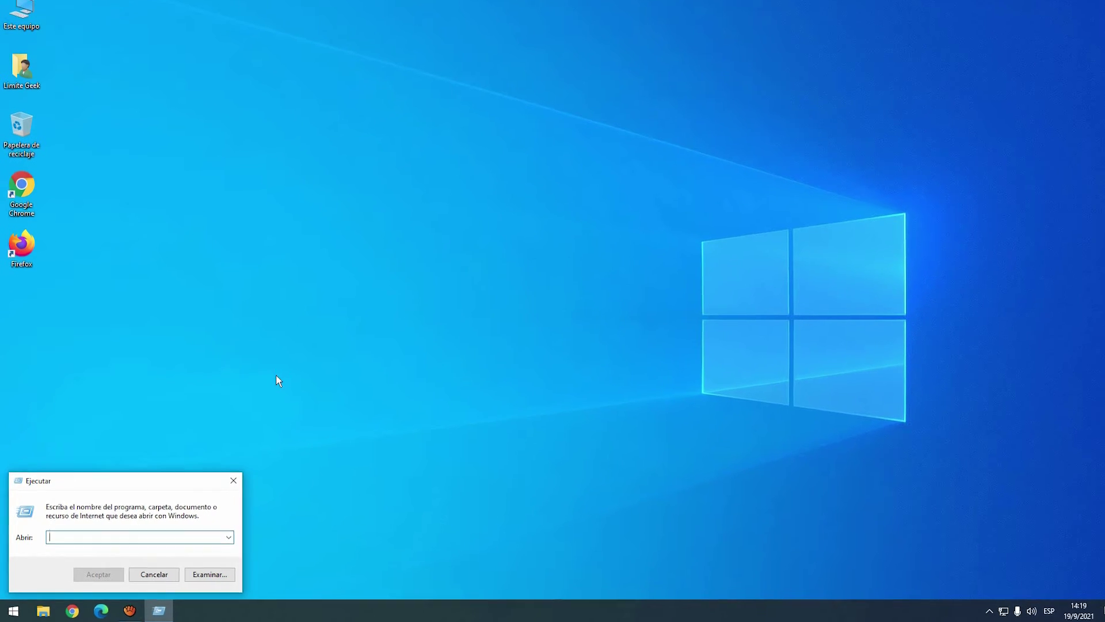
text(service)
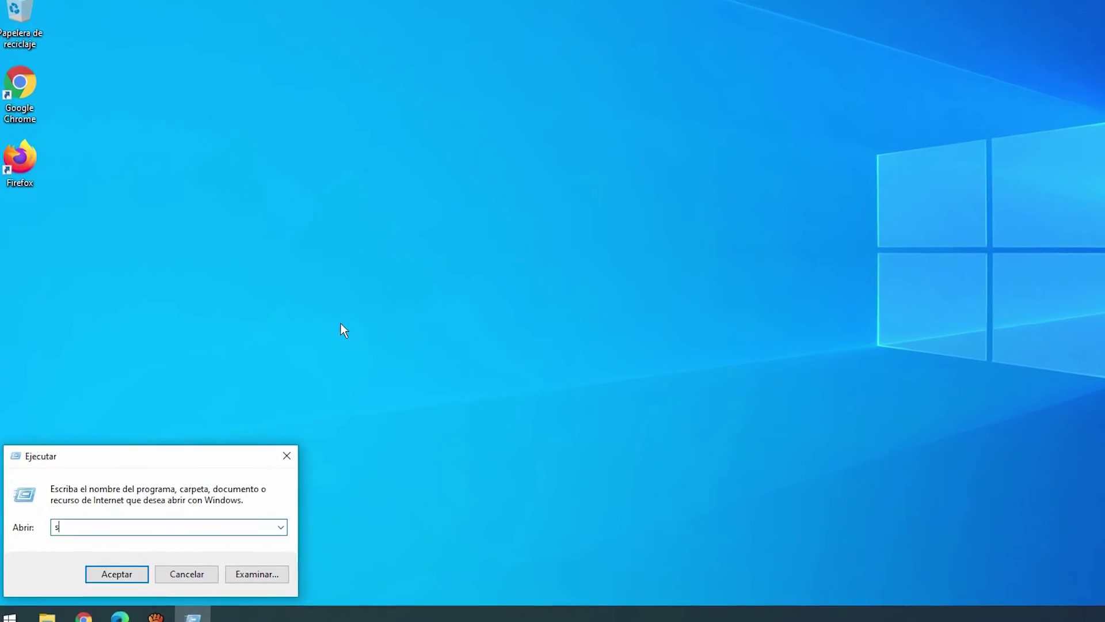
text(s.msc)
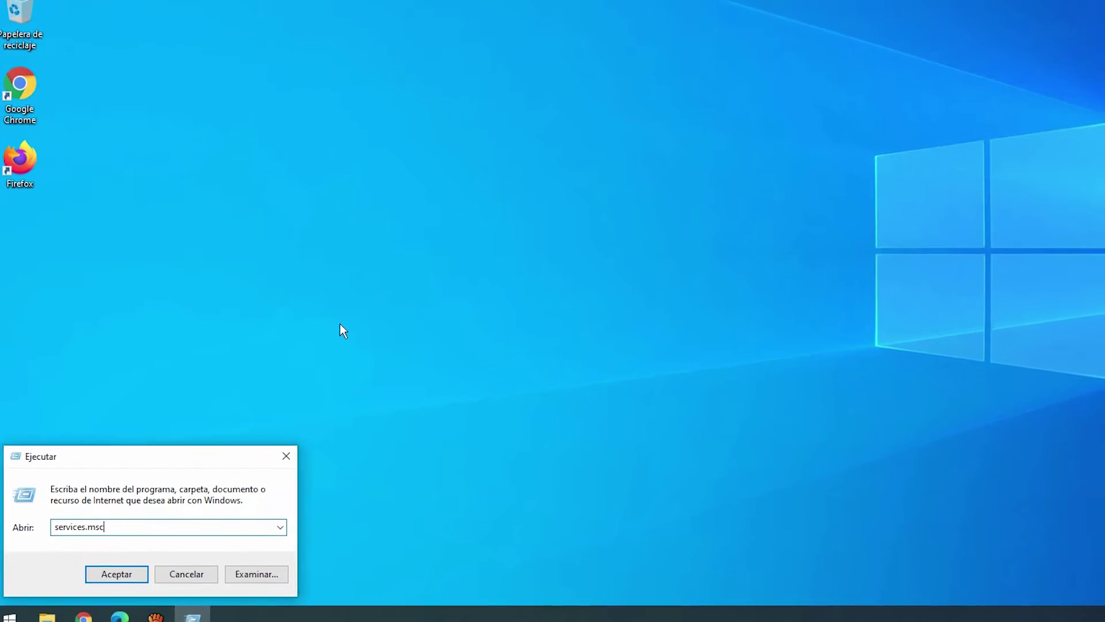
key(Return)
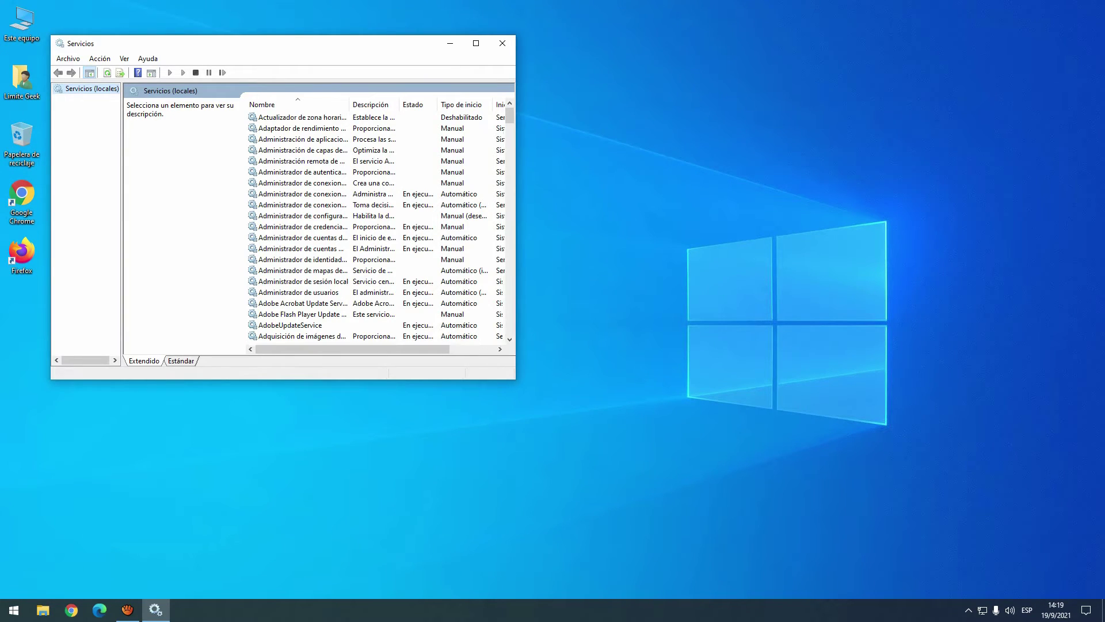
drag(349, 104, 412, 104)
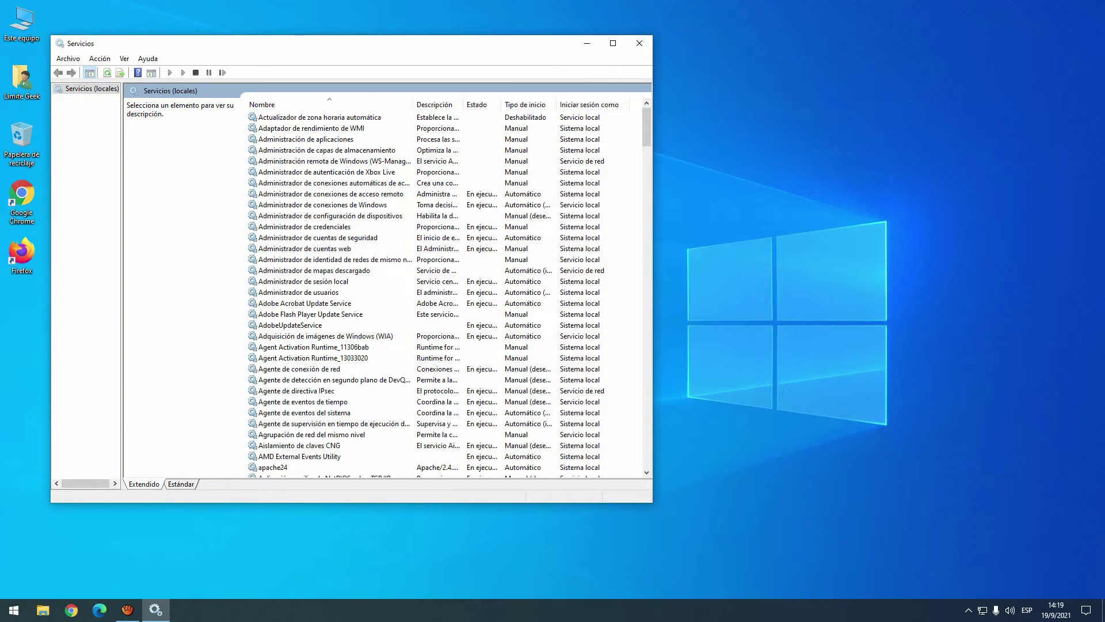
Step: Find the "Servicio de directivas de diagnóstico" service in the list and open its properties
scroll(334, 162, down, 6)
click(322, 227)
key(s)
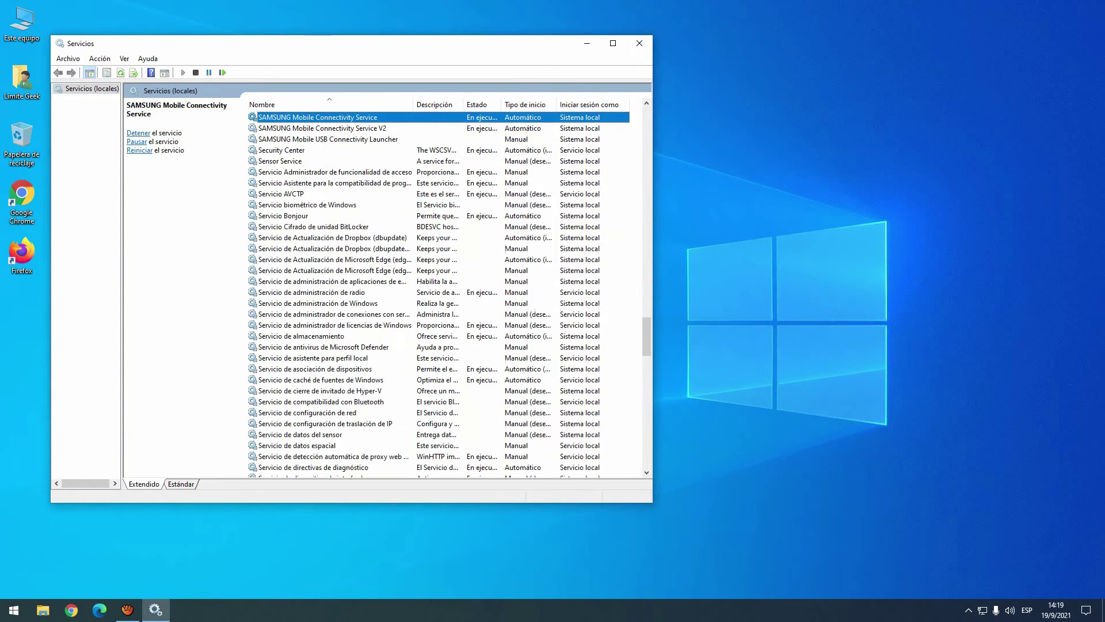
scroll(438, 293, down, 4)
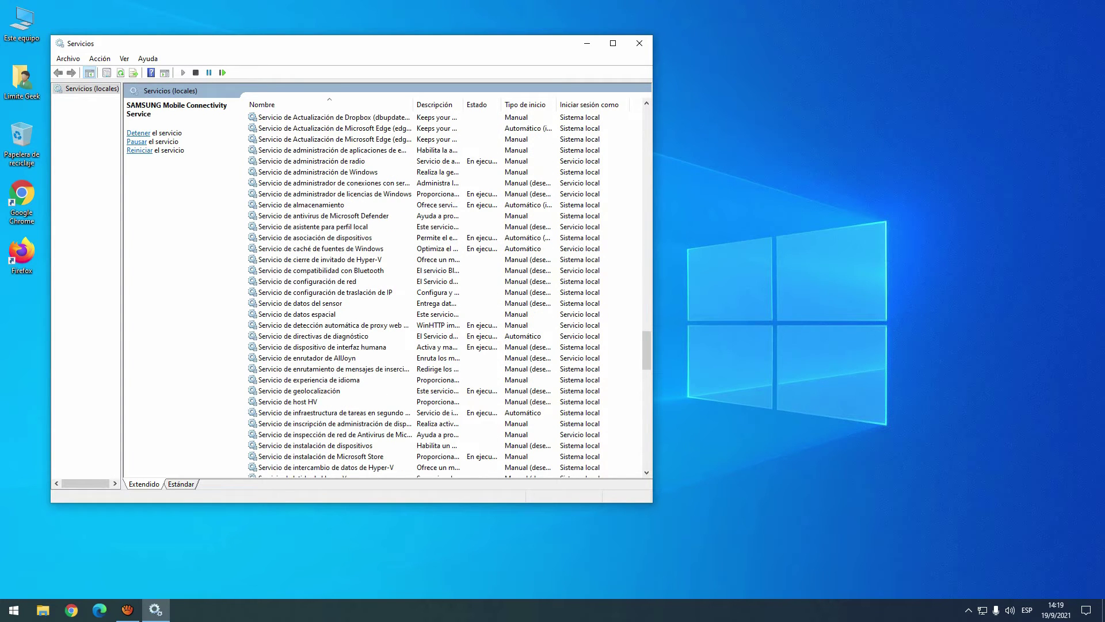
click(323, 336)
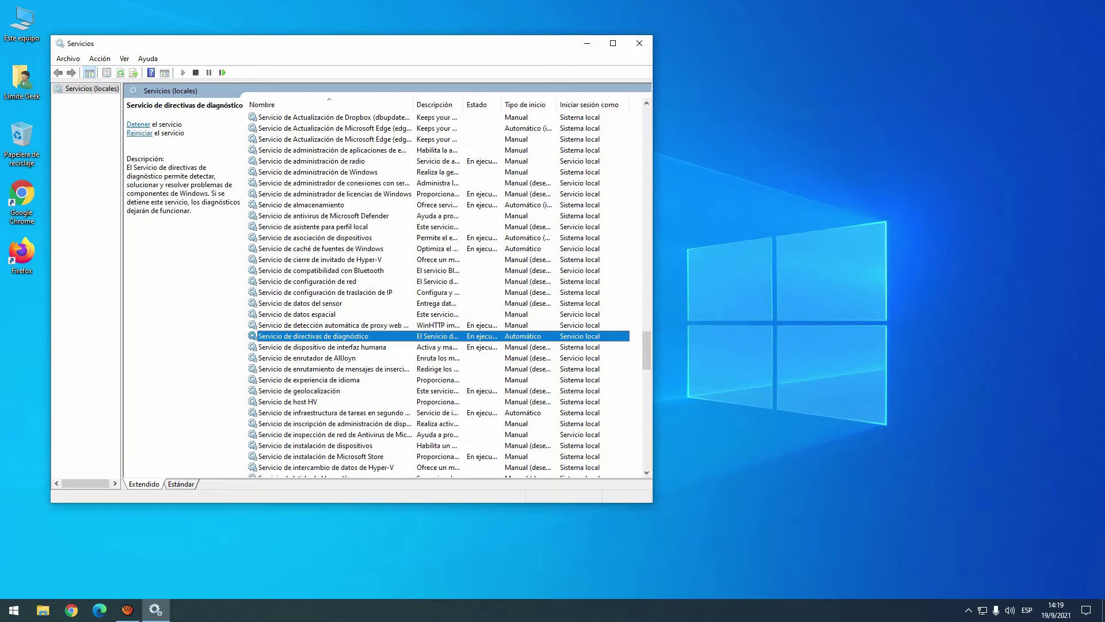
double_click(323, 336)
Step: Set the diagnostic policy service's startup type to Deshabilitado and stop the service, saving the changes
click(381, 257)
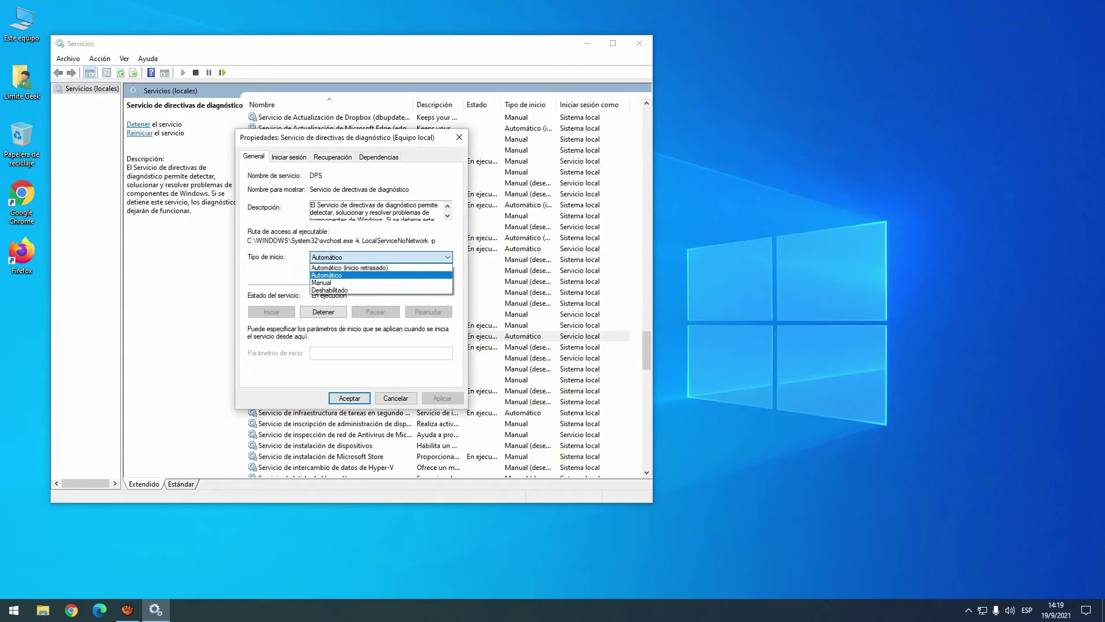
click(351, 290)
click(323, 311)
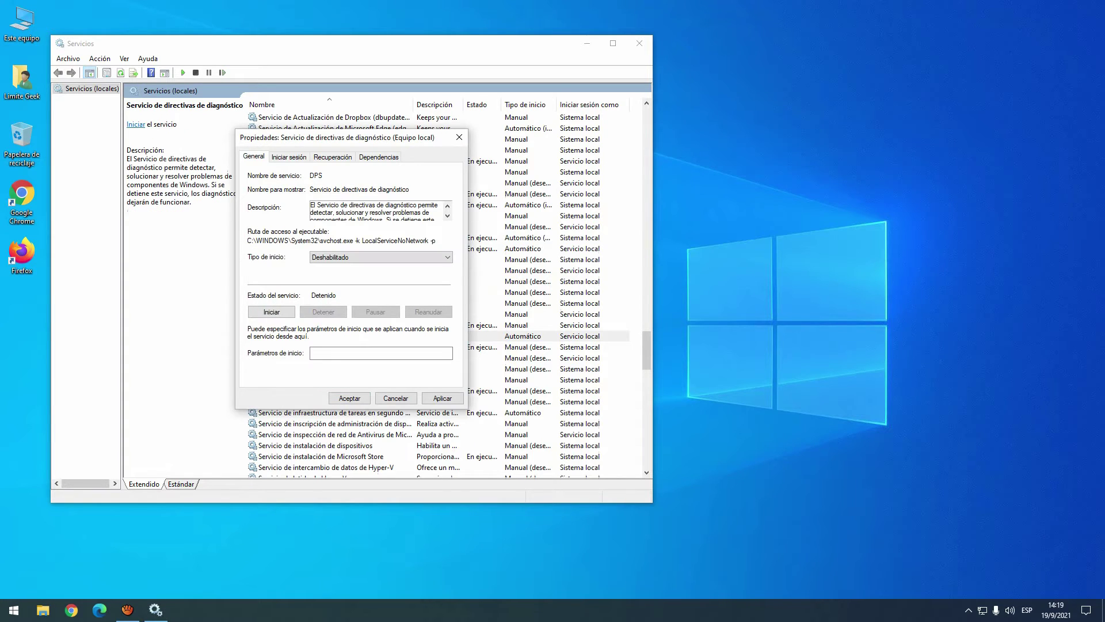
click(442, 398)
key(Return)
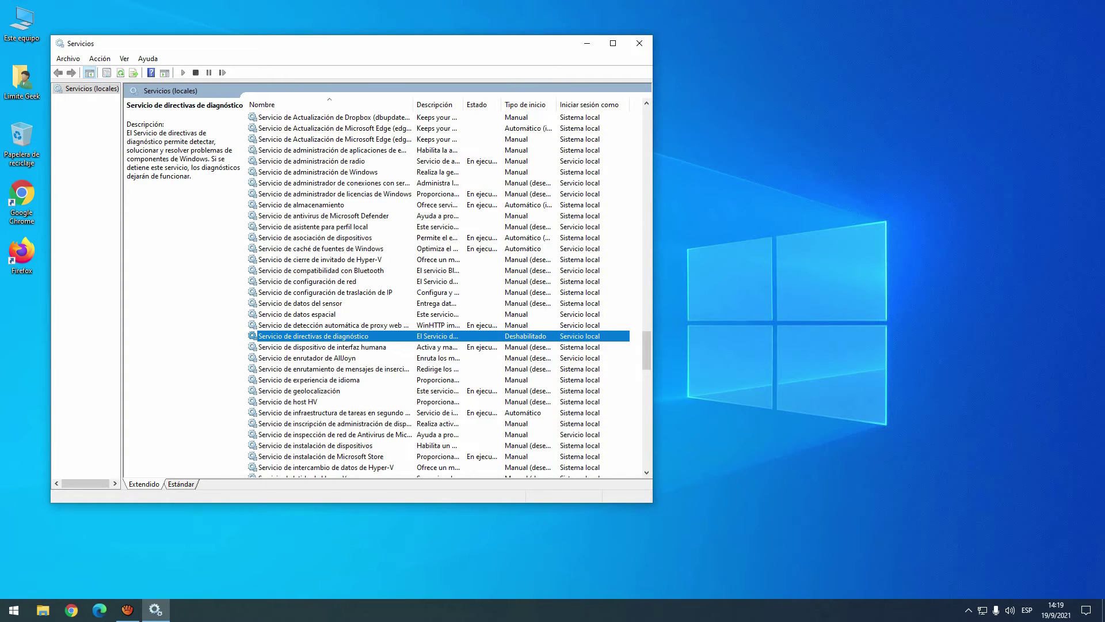
Step: Find the "Experiencia del usuario y telemetría asociadas" service in the list and open its properties
scroll(333, 325, up, 7)
click(334, 325)
key(e)
scroll(334, 325, up, 7)
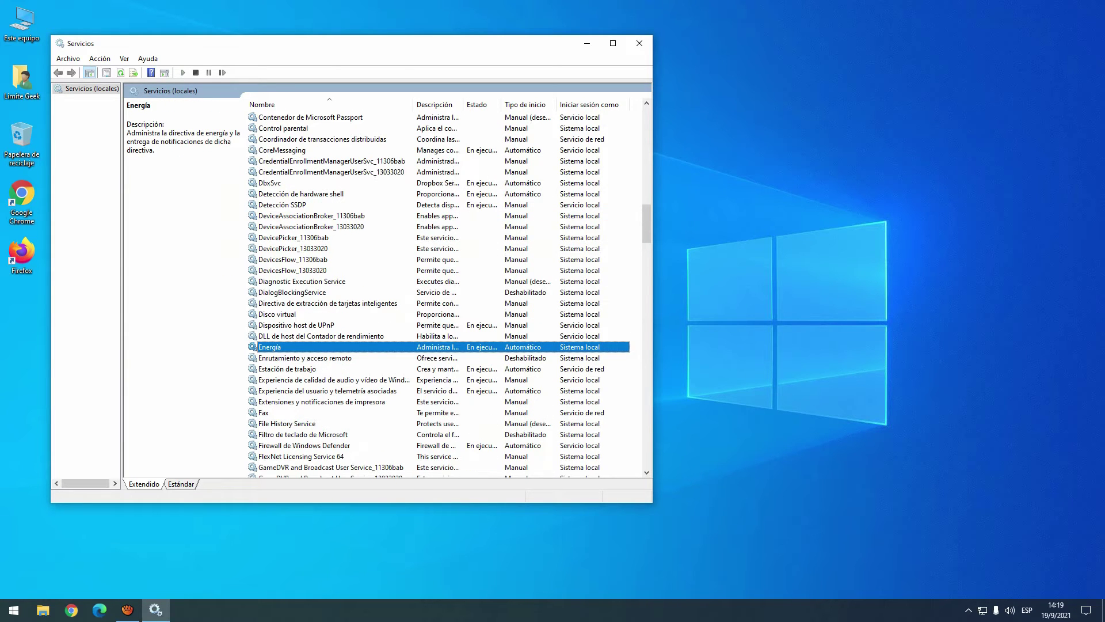
scroll(593, 315, down, 1)
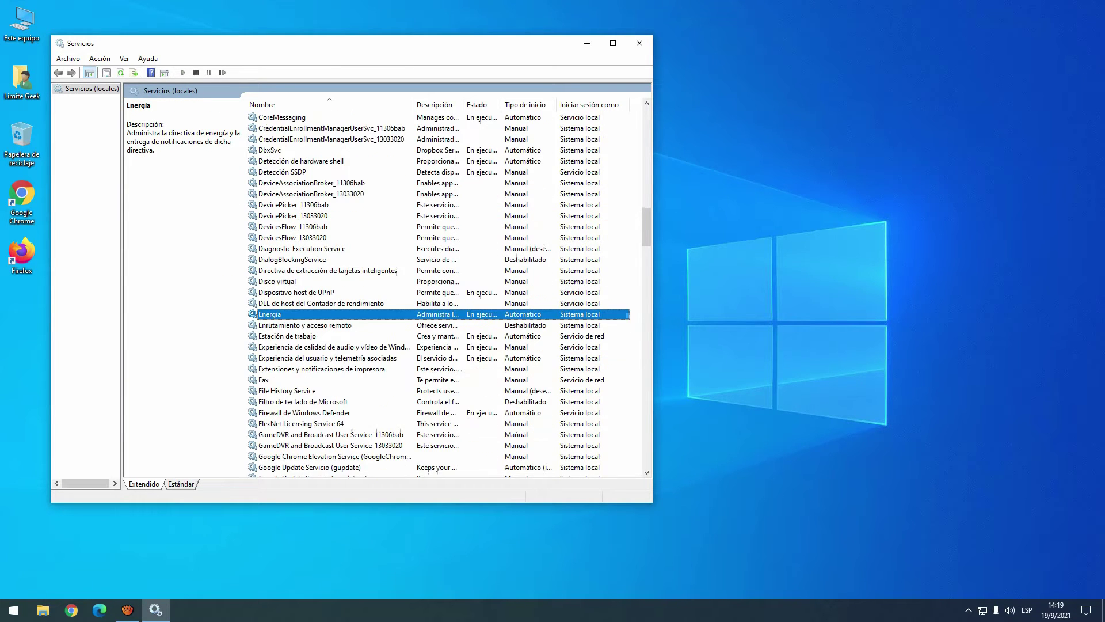
click(593, 357)
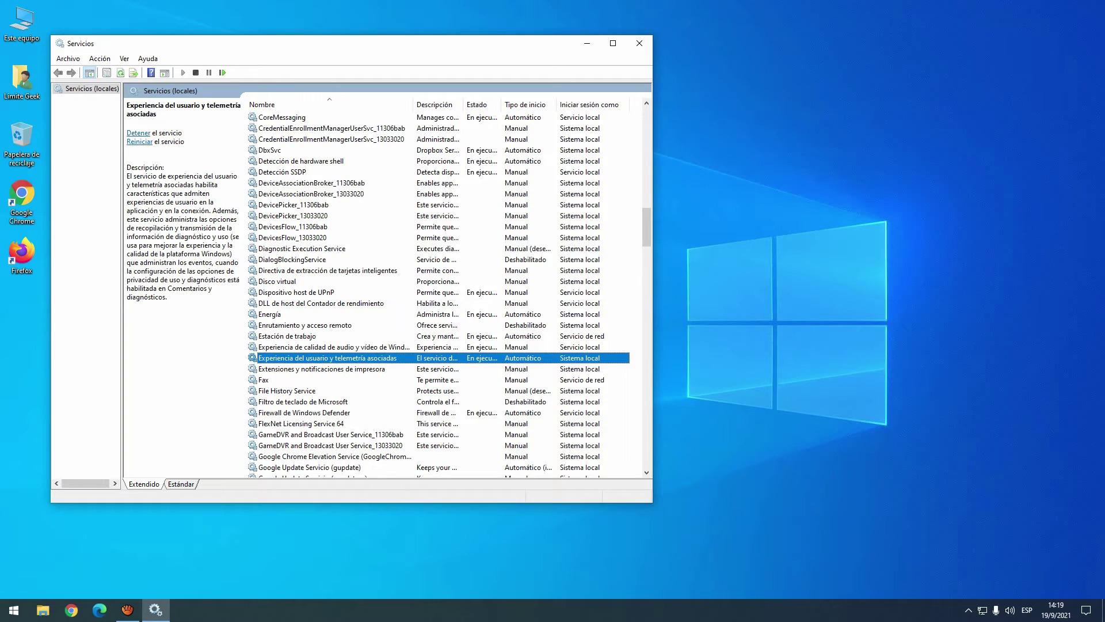
key(Return)
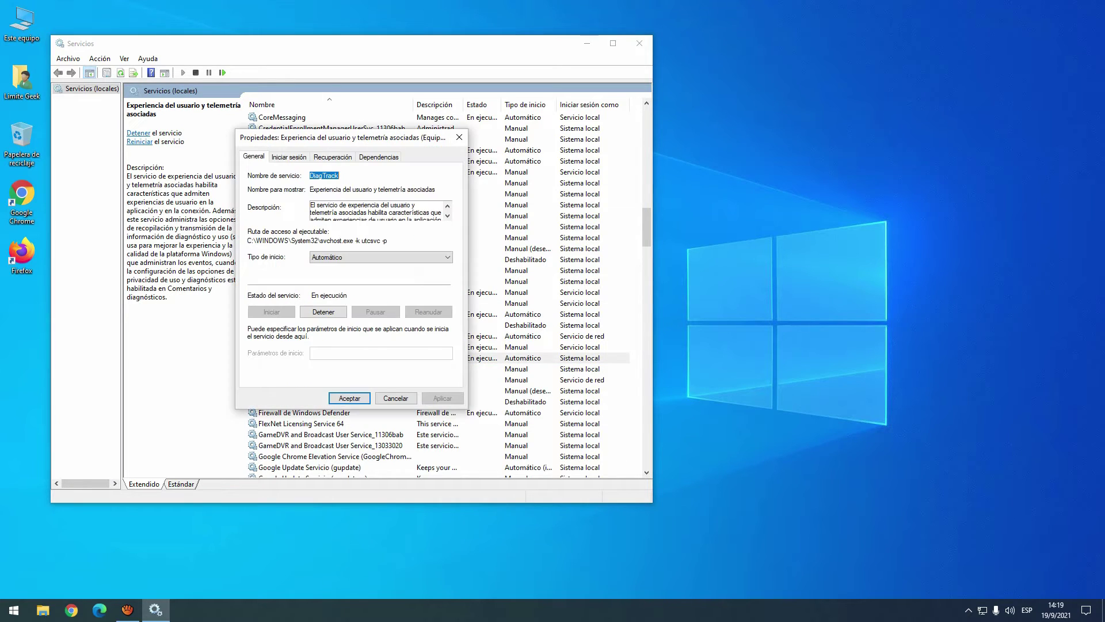
Step: Set the telemetry service's startup type to Deshabilitado and stop the service, saving the changes
click(382, 258)
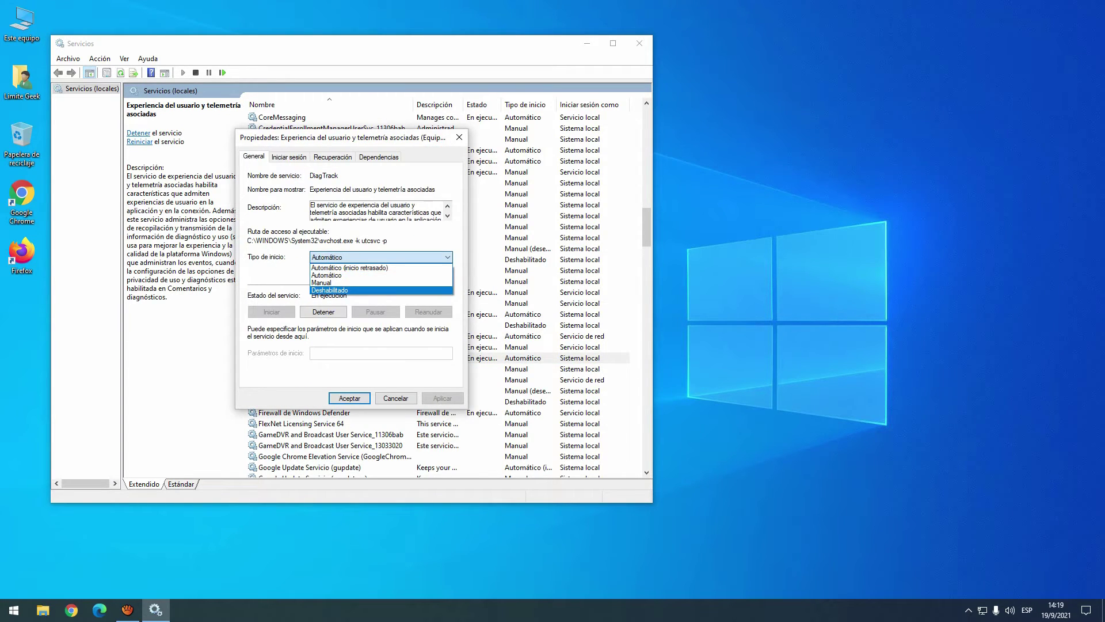
click(346, 290)
click(324, 311)
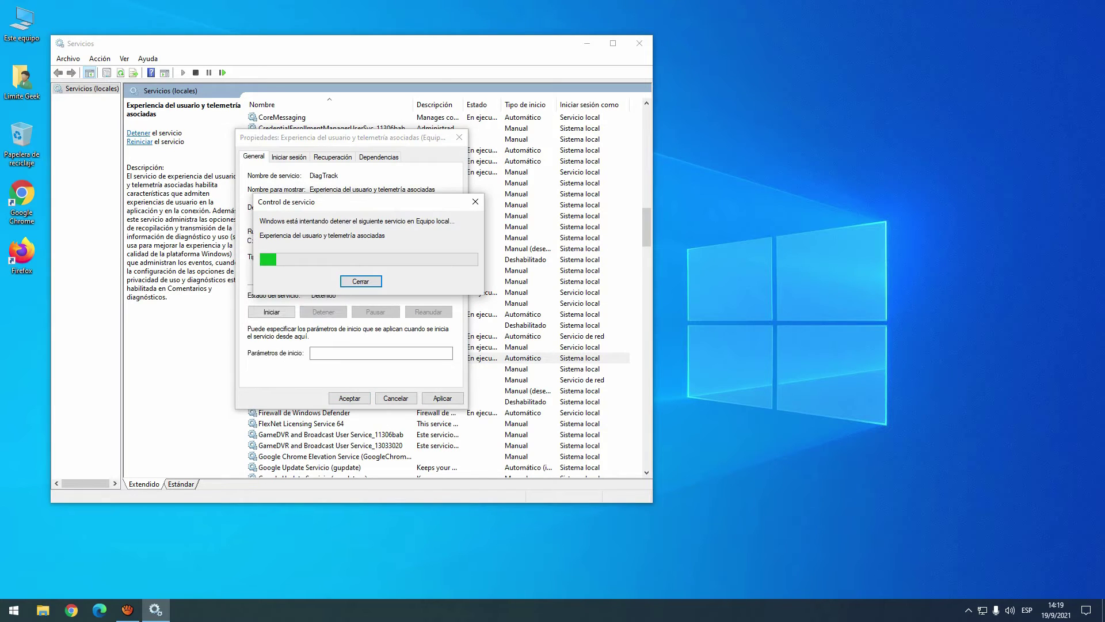
click(443, 398)
click(350, 397)
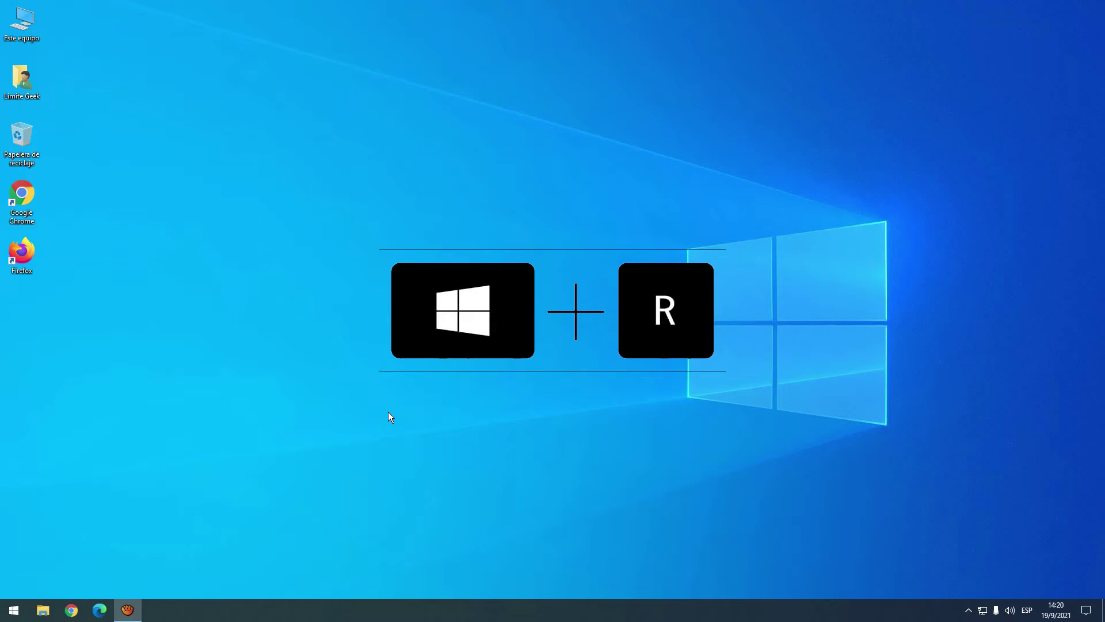
Step: Run gpedit.msc to open the local group policy editor, and enlarge its window and policy tree
key(super+r)
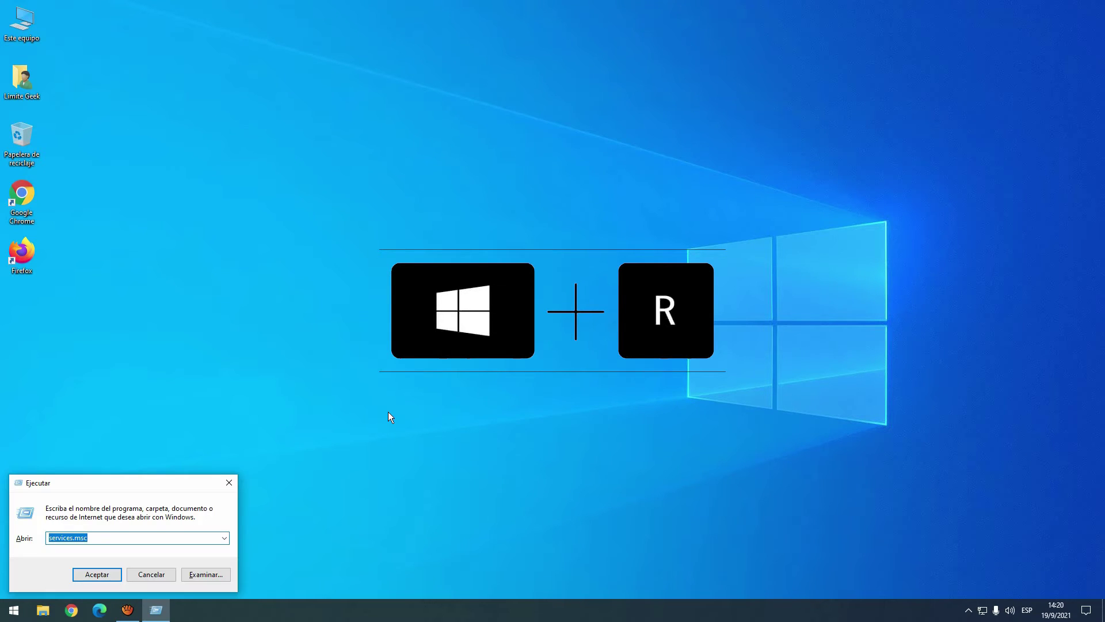
key(BackSpace)
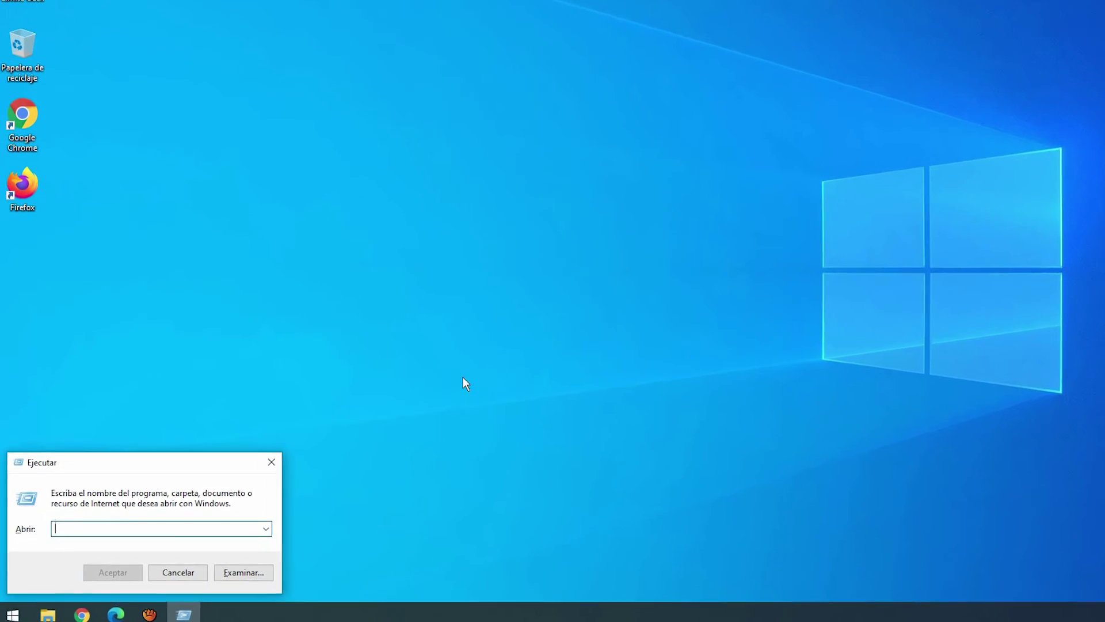
text(gpedit.msc)
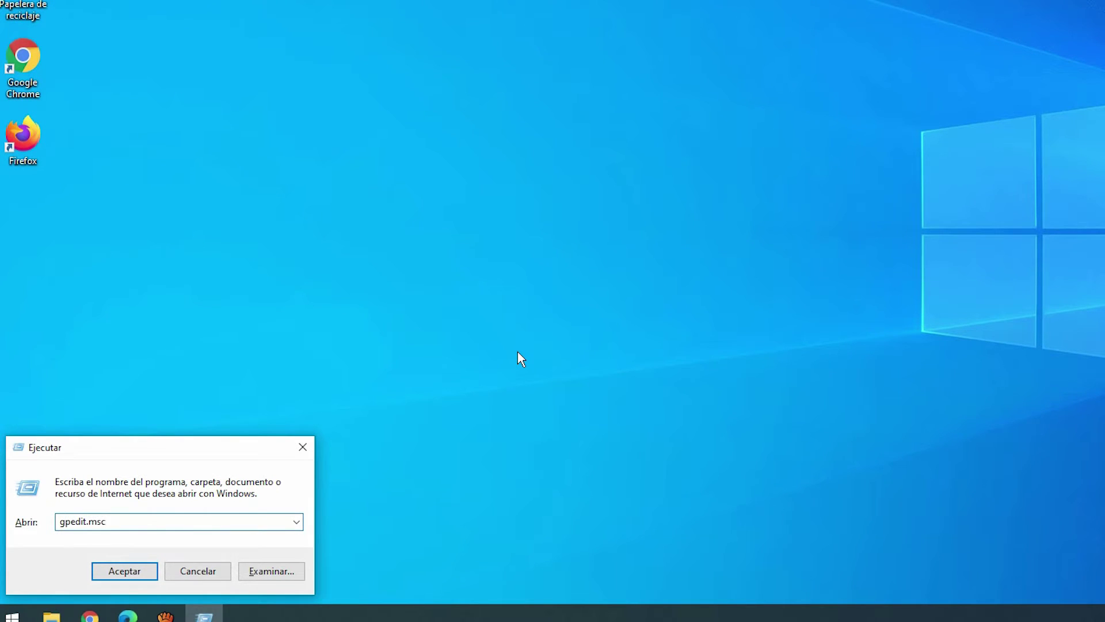
key(Return)
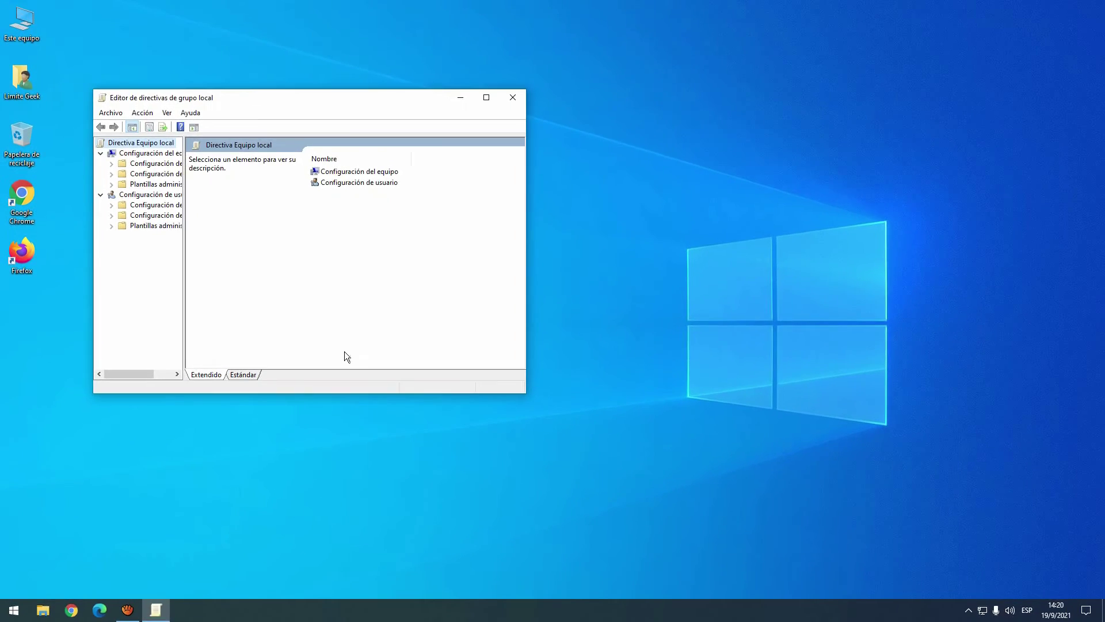
drag(526, 392, 672, 453)
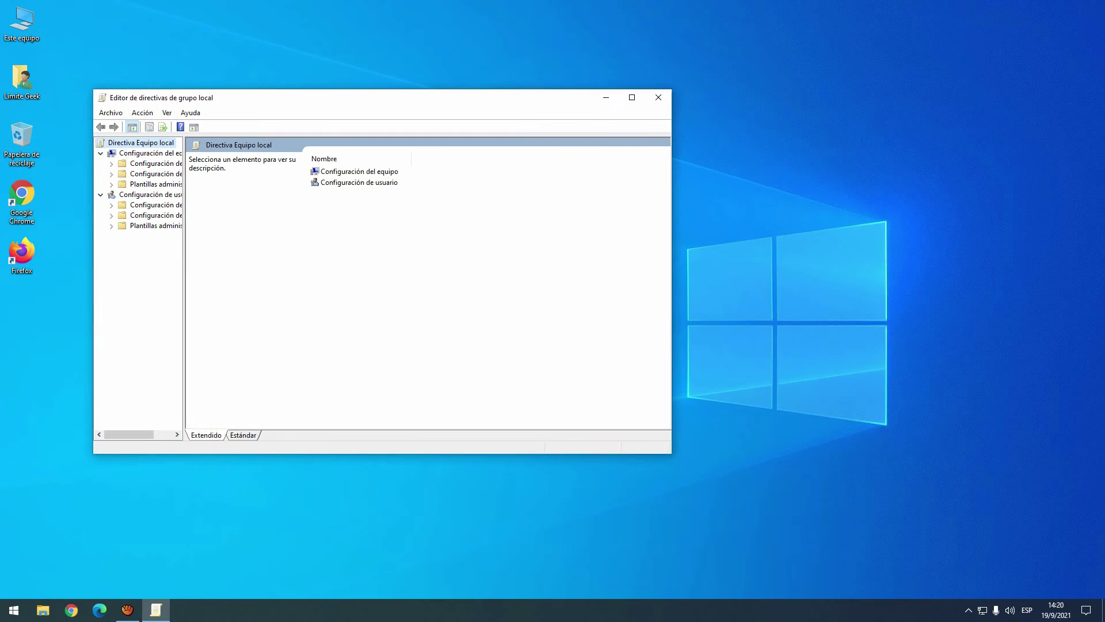
drag(184, 288, 245, 288)
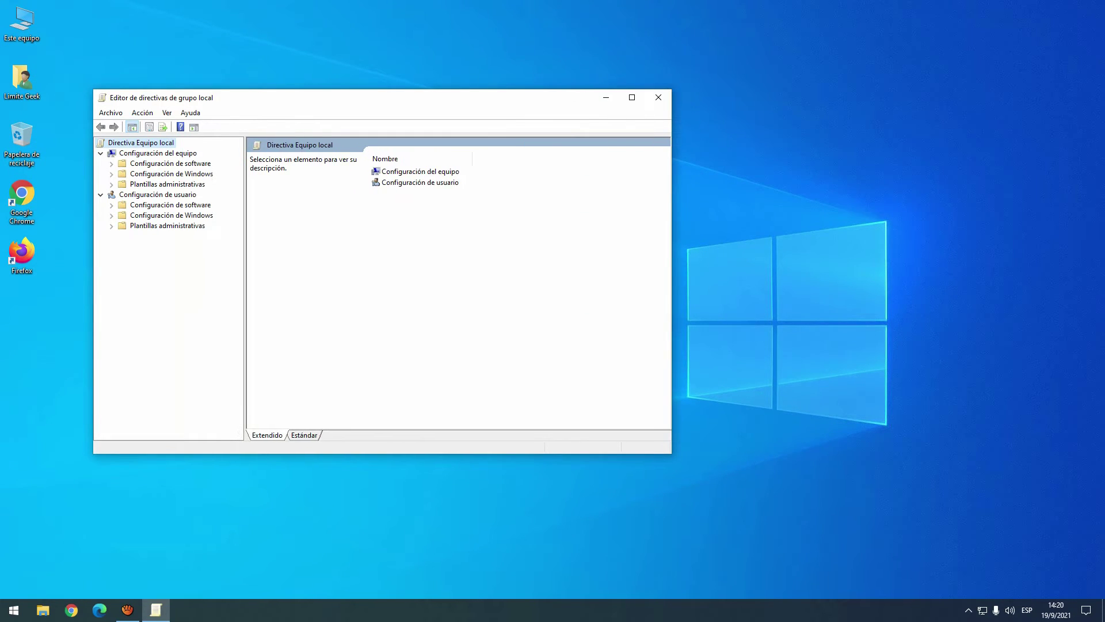
Step: Expand Plantillas administrativas under Configuración del equipo, then expand its Componentes de Windows folder
click(167, 184)
key(Right)
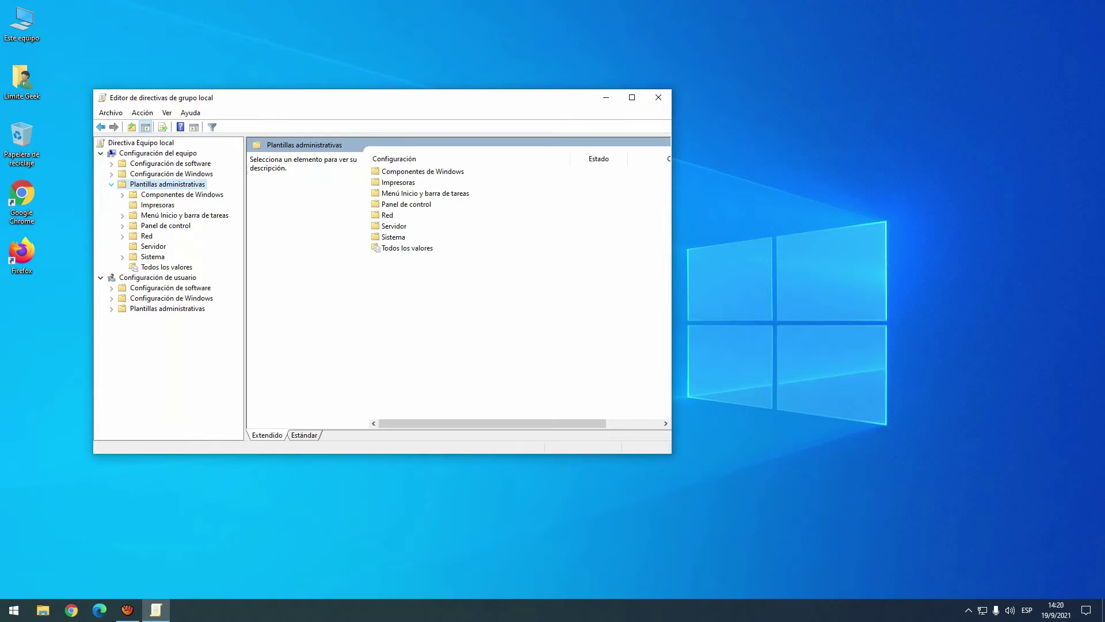
key(Down)
key(Right)
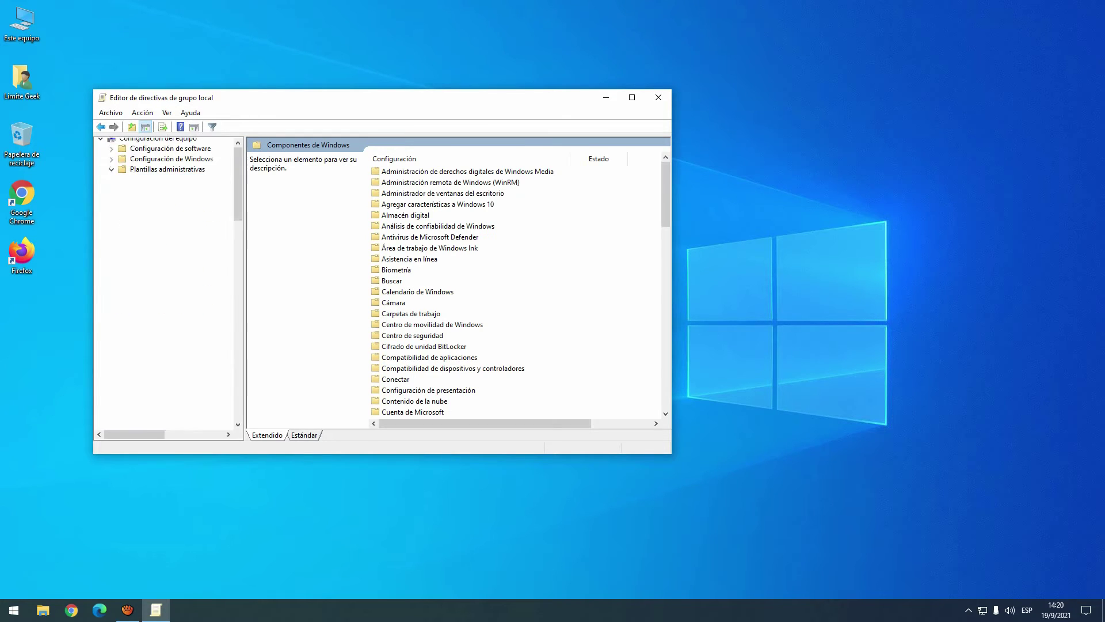
Step: Open the Permitir telemetría policy from the Recopilación de datos y versiones preliminares folder under Componentes de Windows
scroll(167, 282, down, 7)
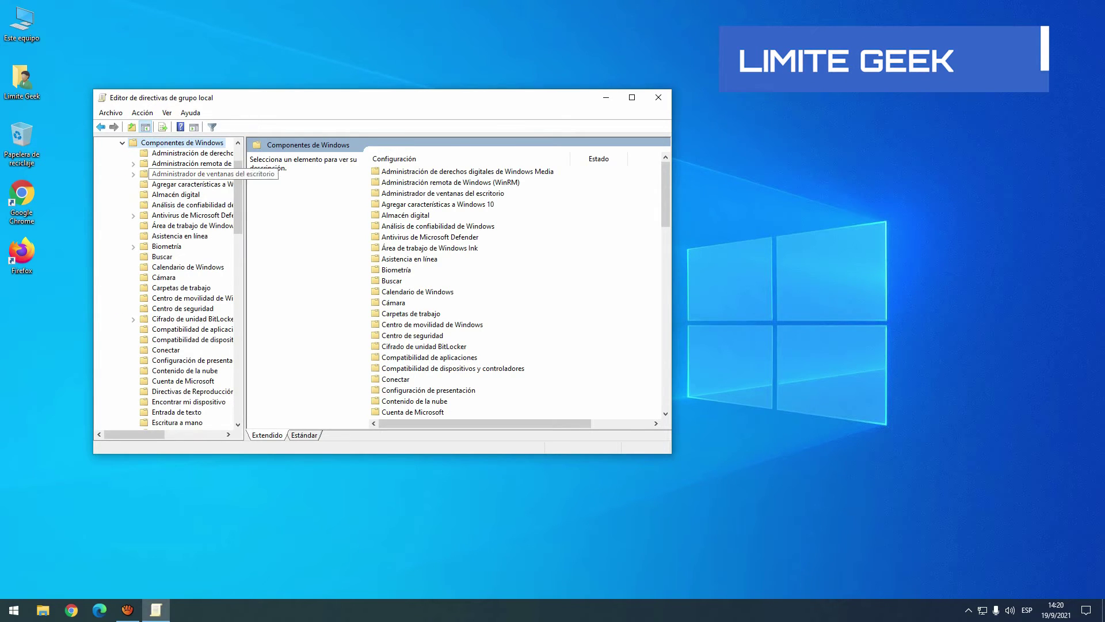
scroll(167, 282, down, 7)
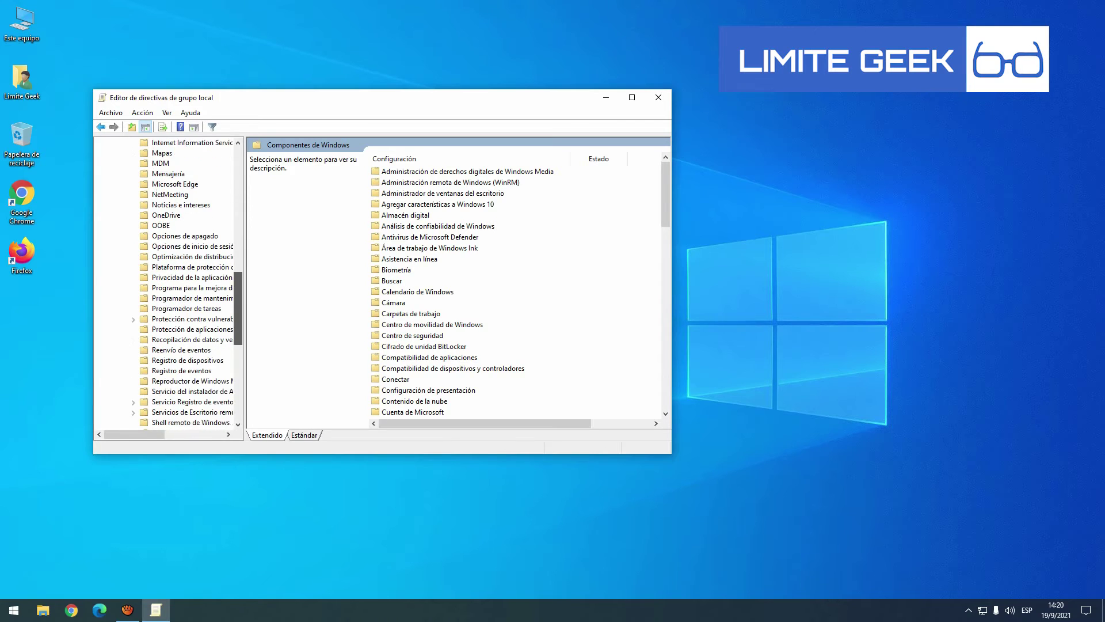
click(190, 318)
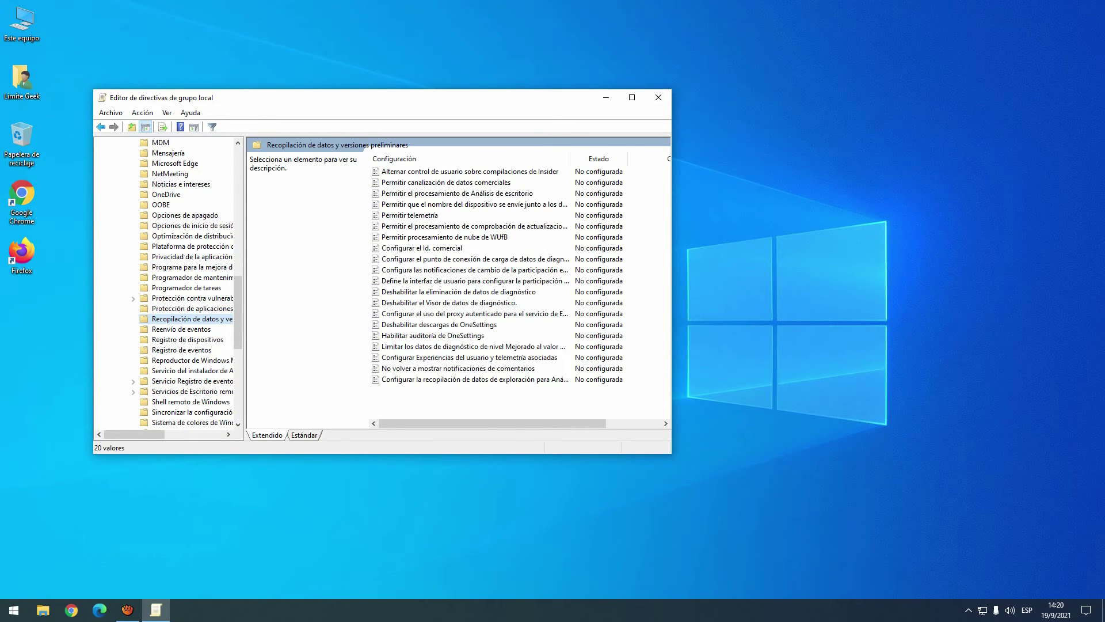
click(409, 214)
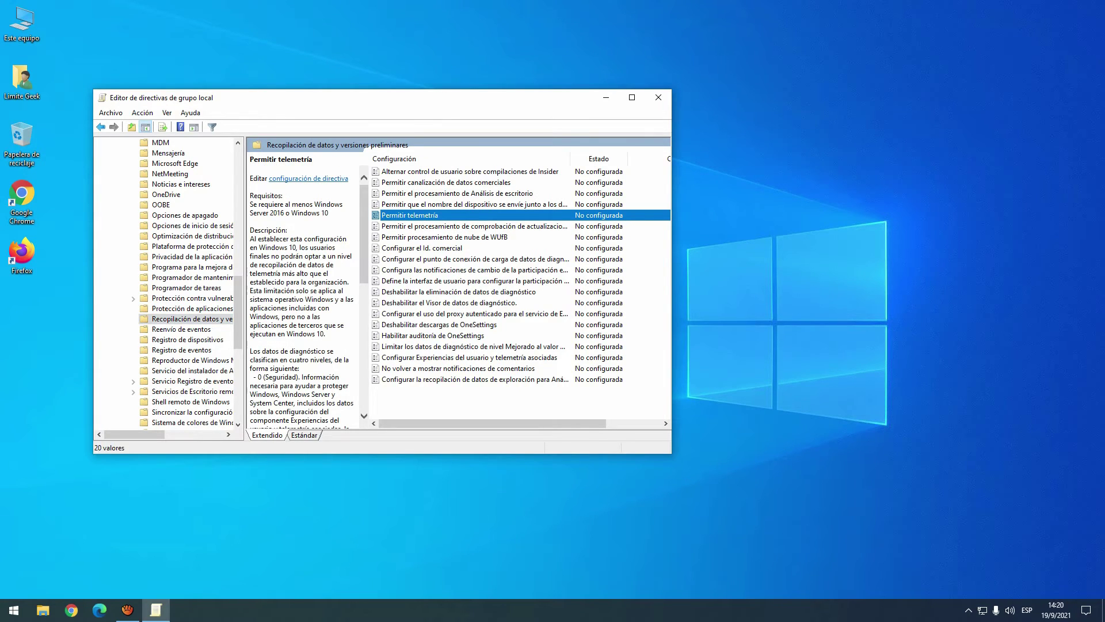
key(Return)
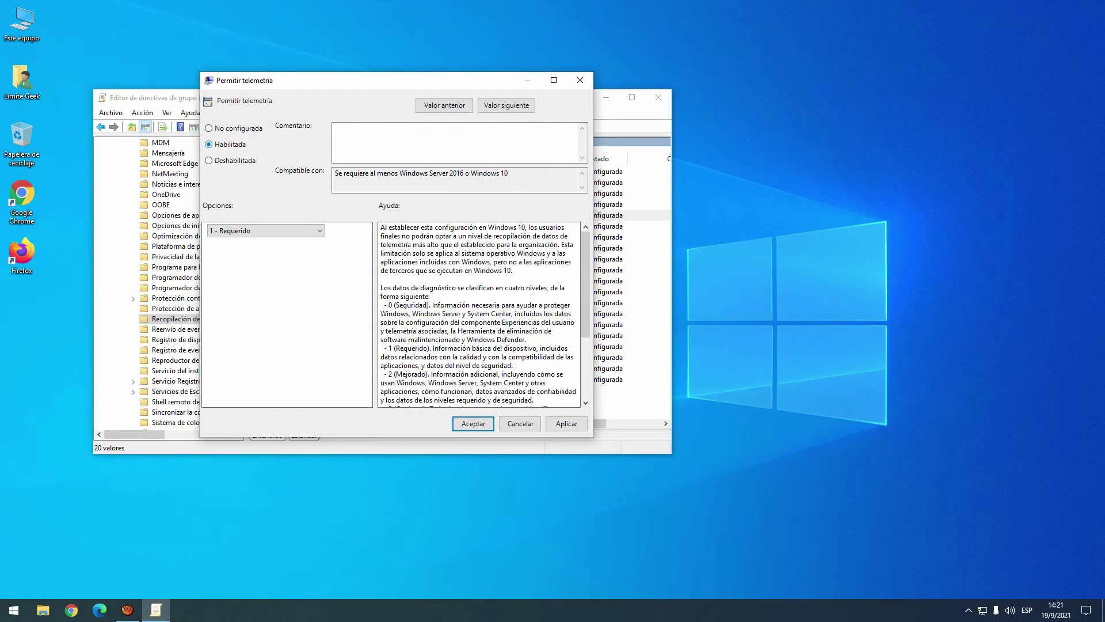
Step: Apply the enabled Permitir telemetría policy with the option "0: seguridad [solo empresas]", and close the group policy editor
key(Tab)
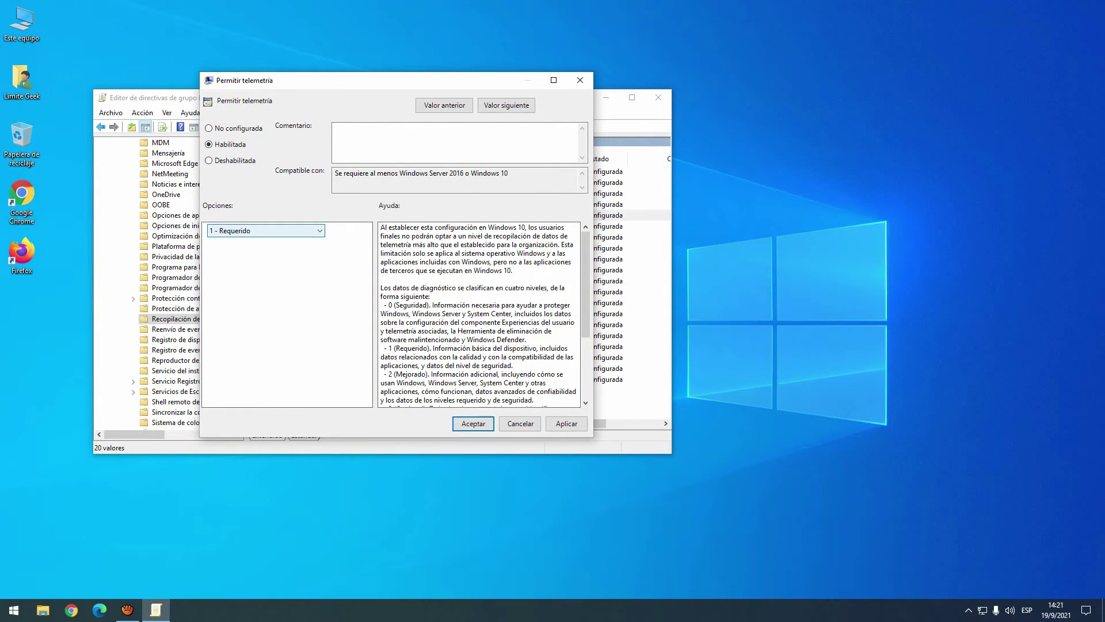
key(alt+Down)
key(Up)
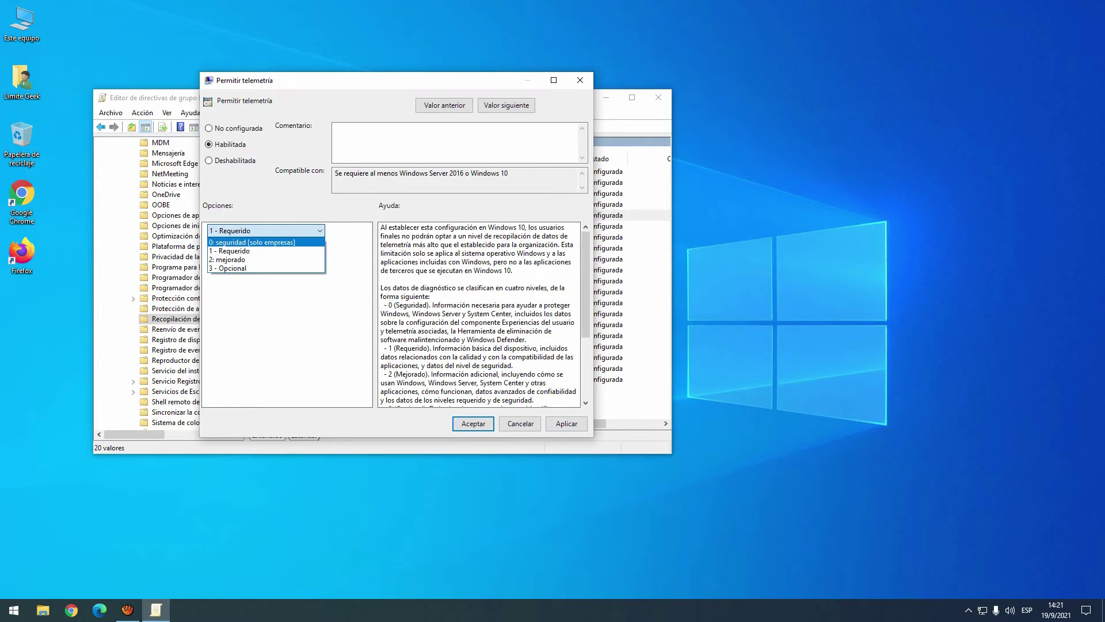
key(Return)
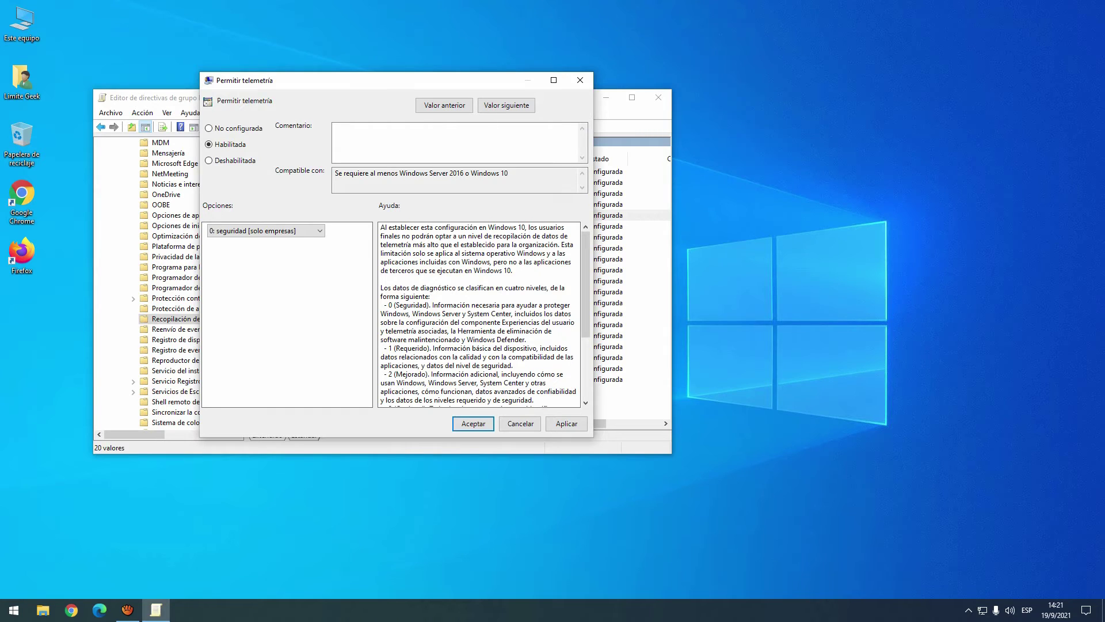
key(alt+a)
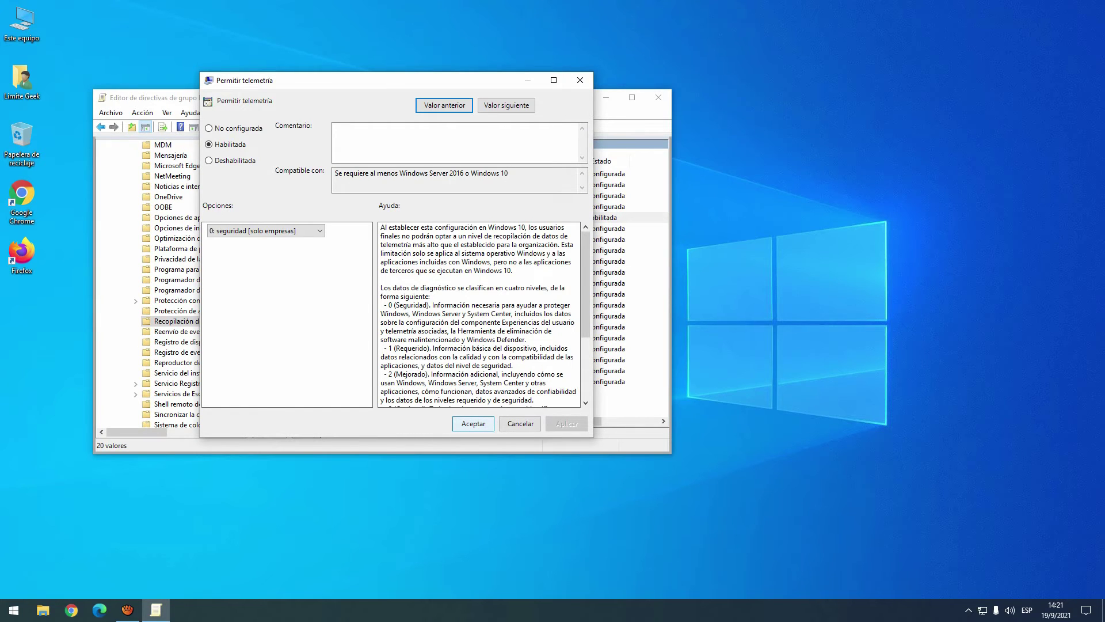
key(Escape)
click(658, 97)
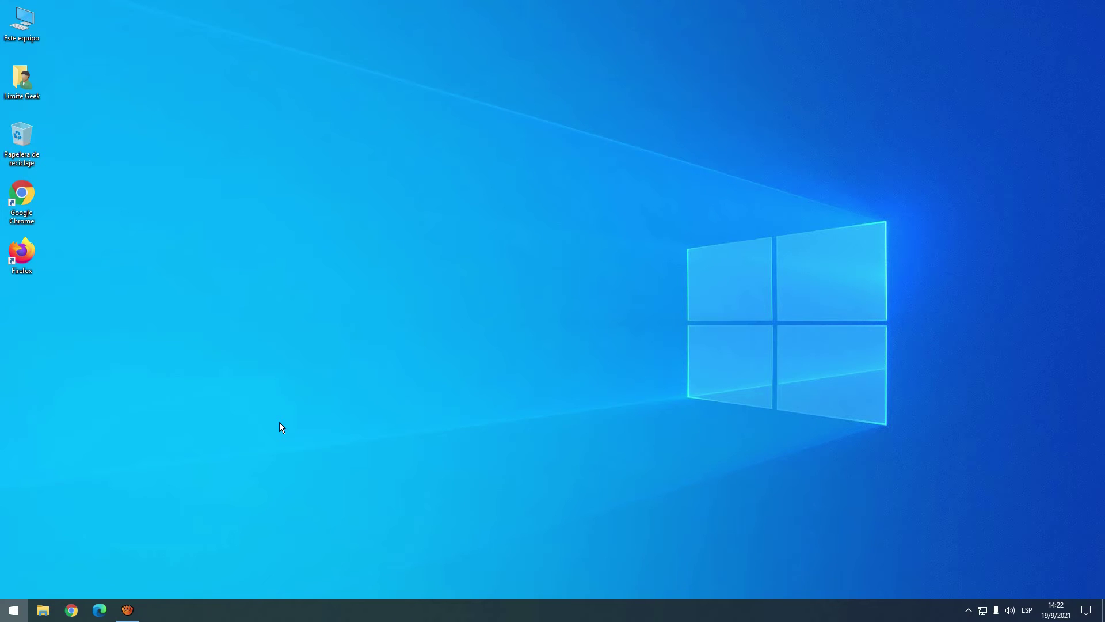
Step: Search for regedit and run Editor del Registro as administrator
key(super)
text(regedit)
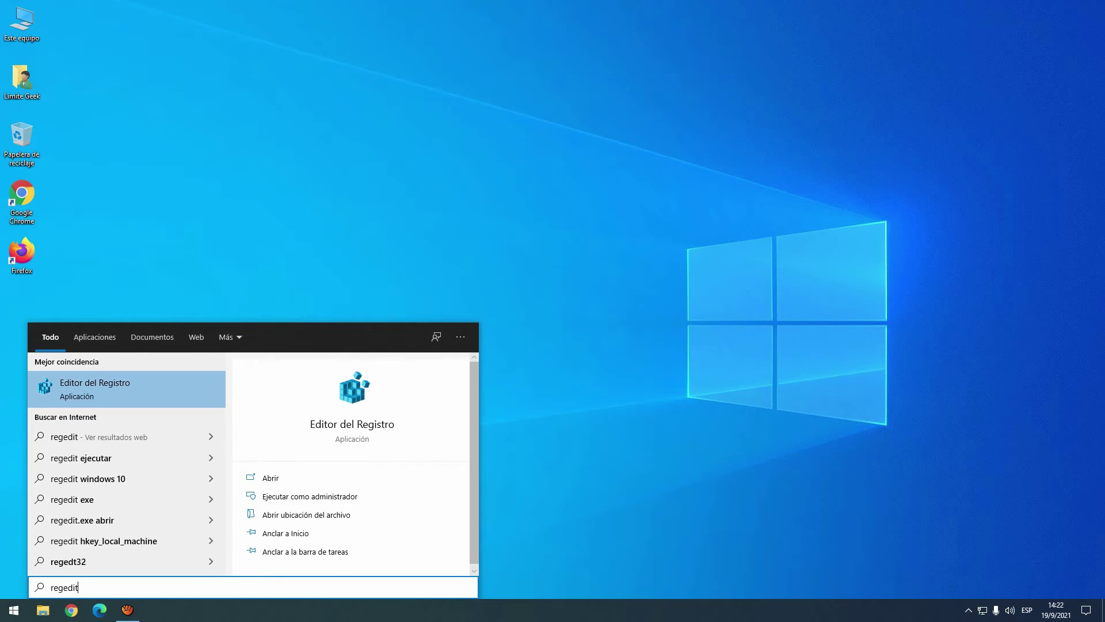
right_click(109, 384)
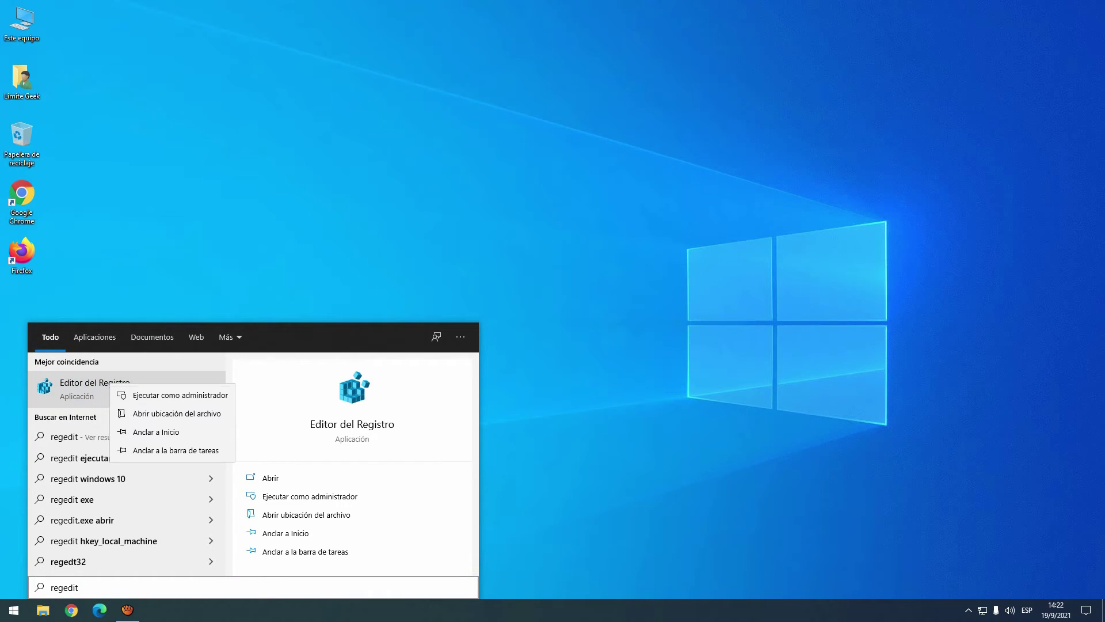
click(173, 395)
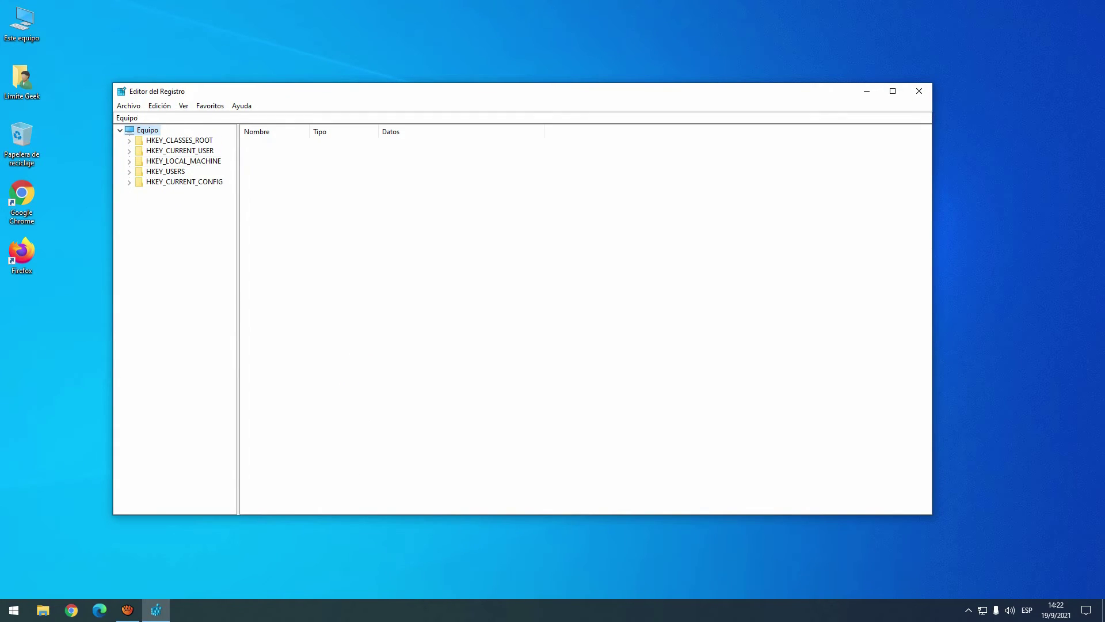
Step: Expand the registry tree through HKEY_LOCAL_MACHINE and SOFTWARE down to the subkeys of Policies
click(173, 162)
click(129, 162)
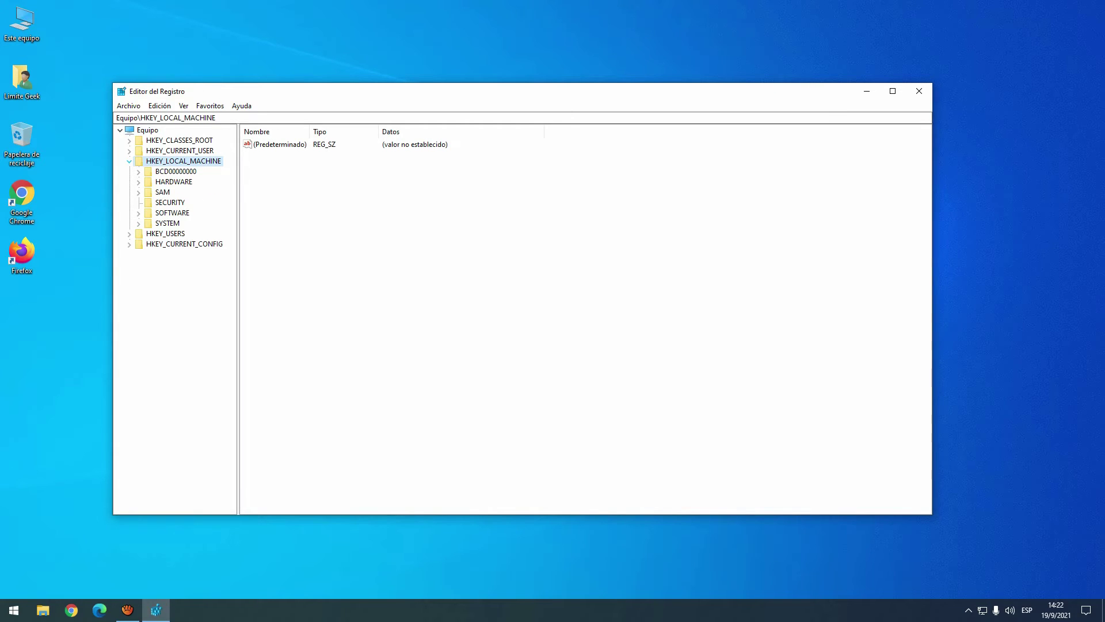
click(138, 213)
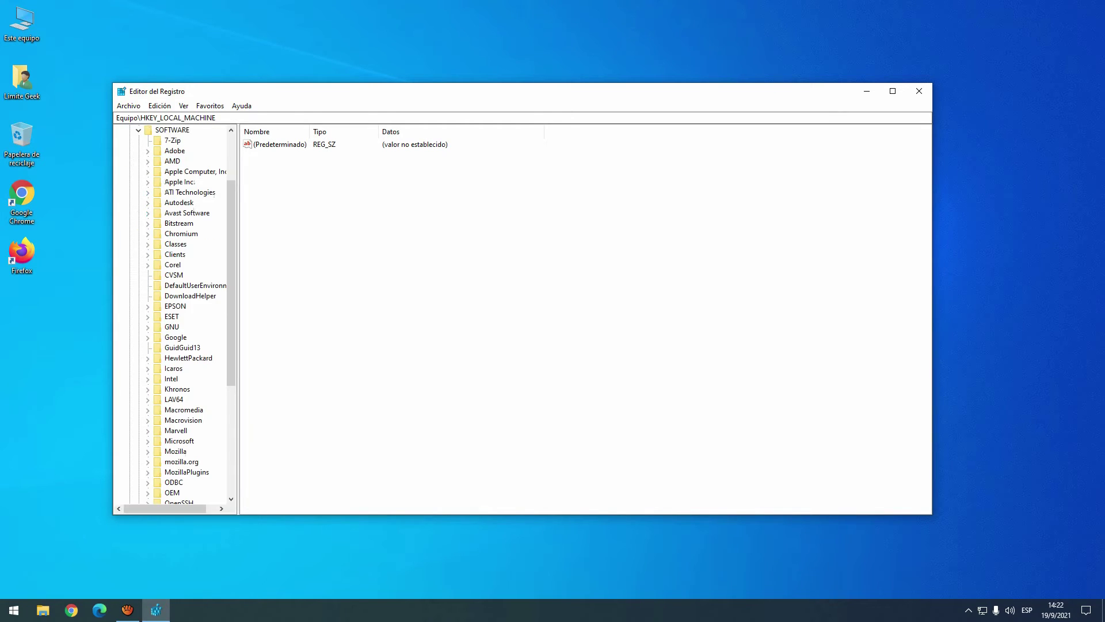
scroll(138, 213, down, 3)
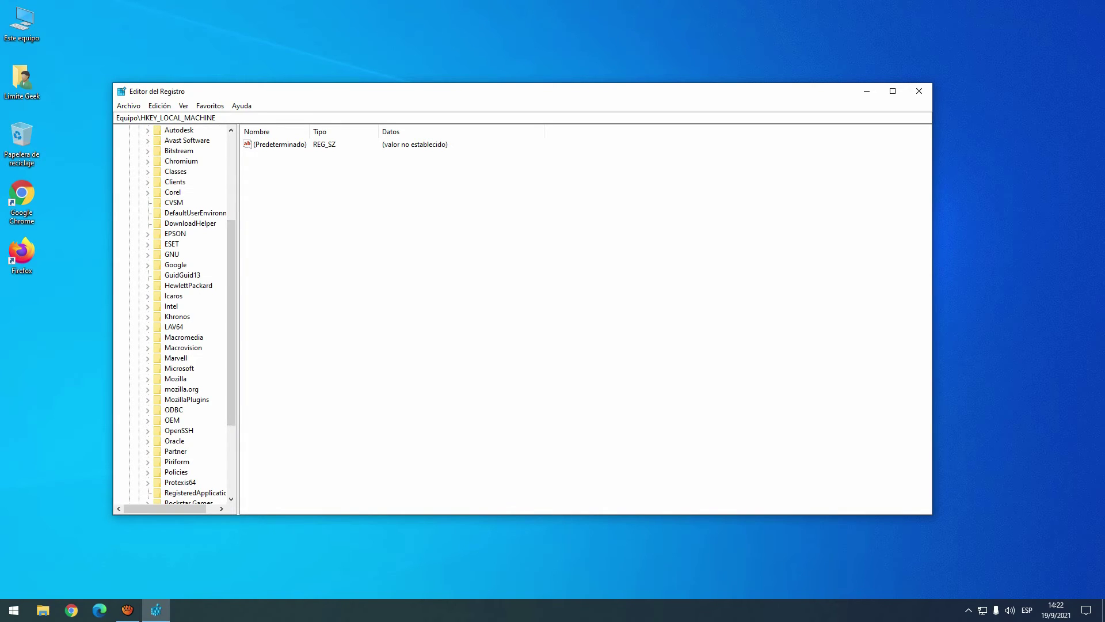
scroll(172, 314, down, 2)
click(148, 410)
scroll(147, 410, down, 3)
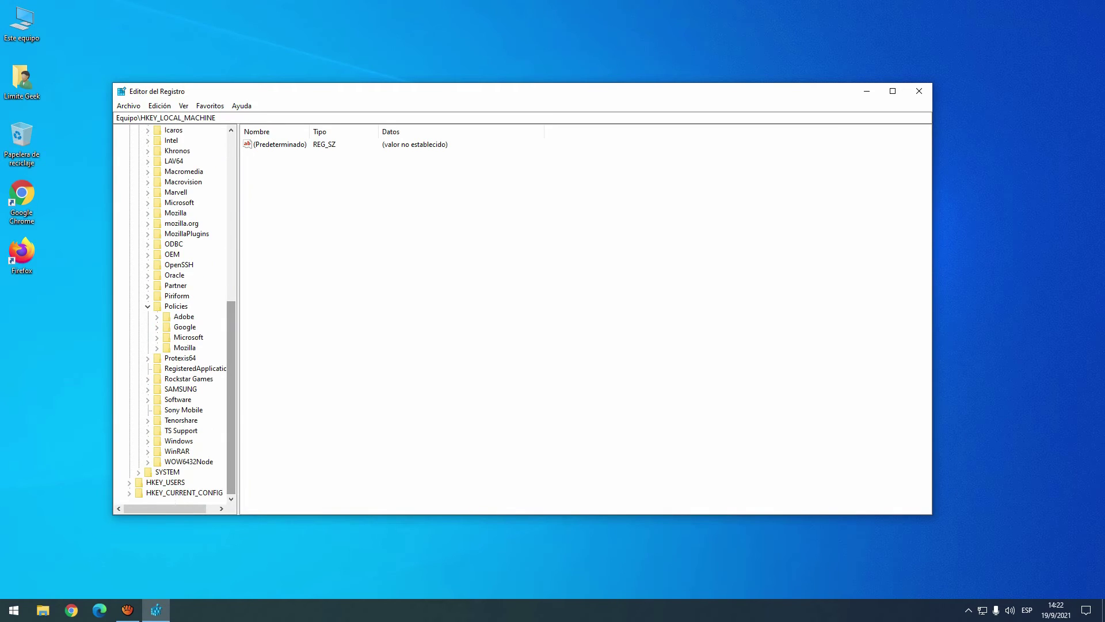
Step: Expand Microsoft and its Windows key under Policies, and select the DataCollection key
click(188, 337)
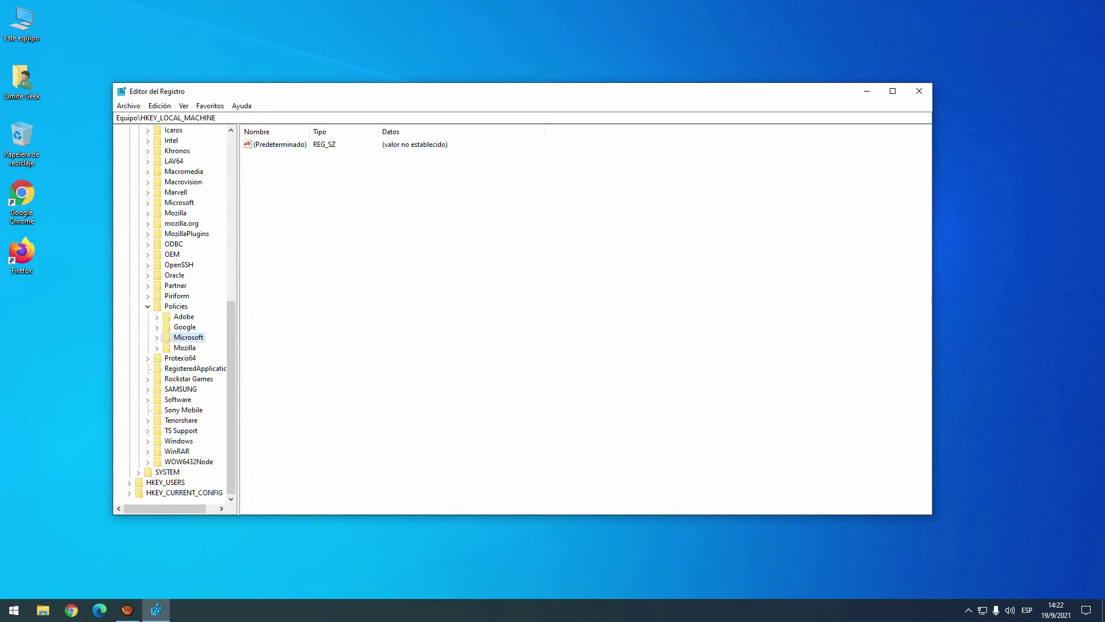
click(157, 338)
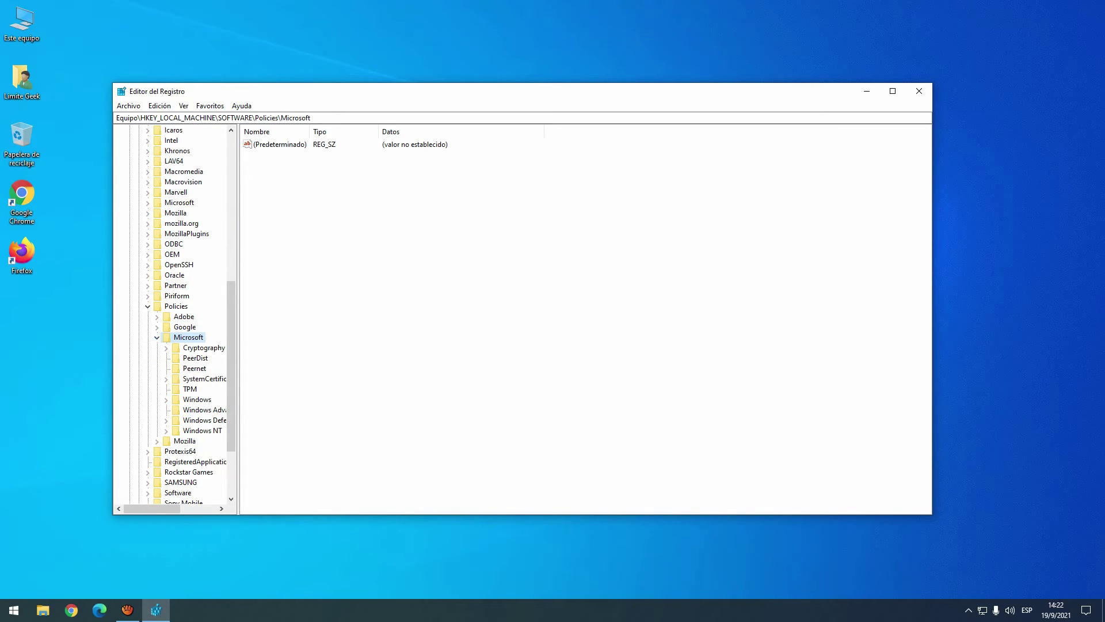
click(196, 400)
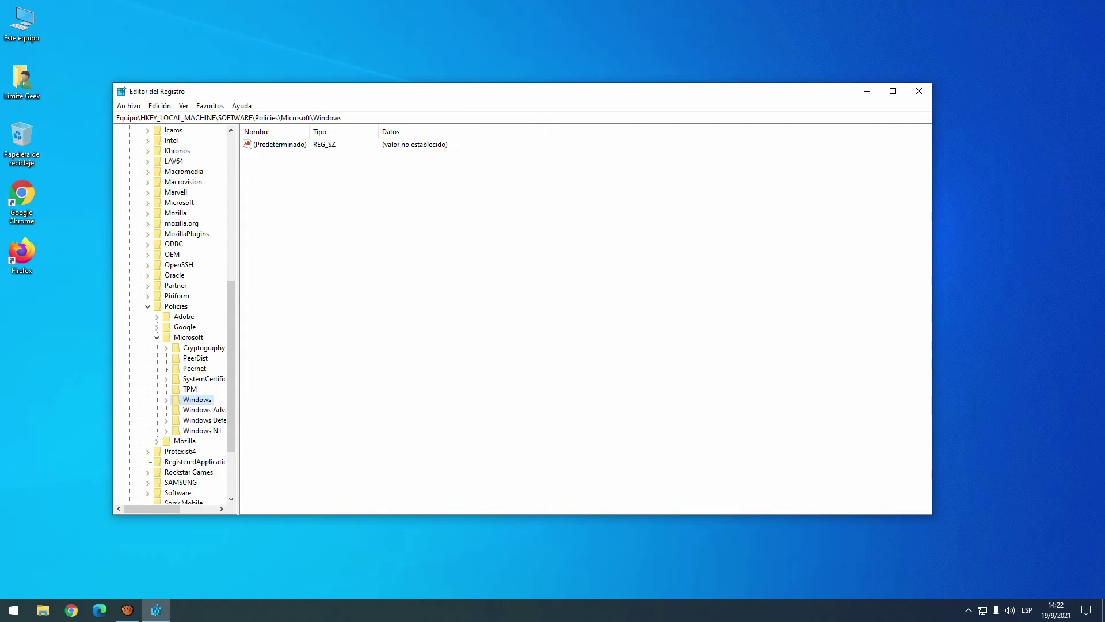
click(166, 400)
scroll(210, 345, down, 3)
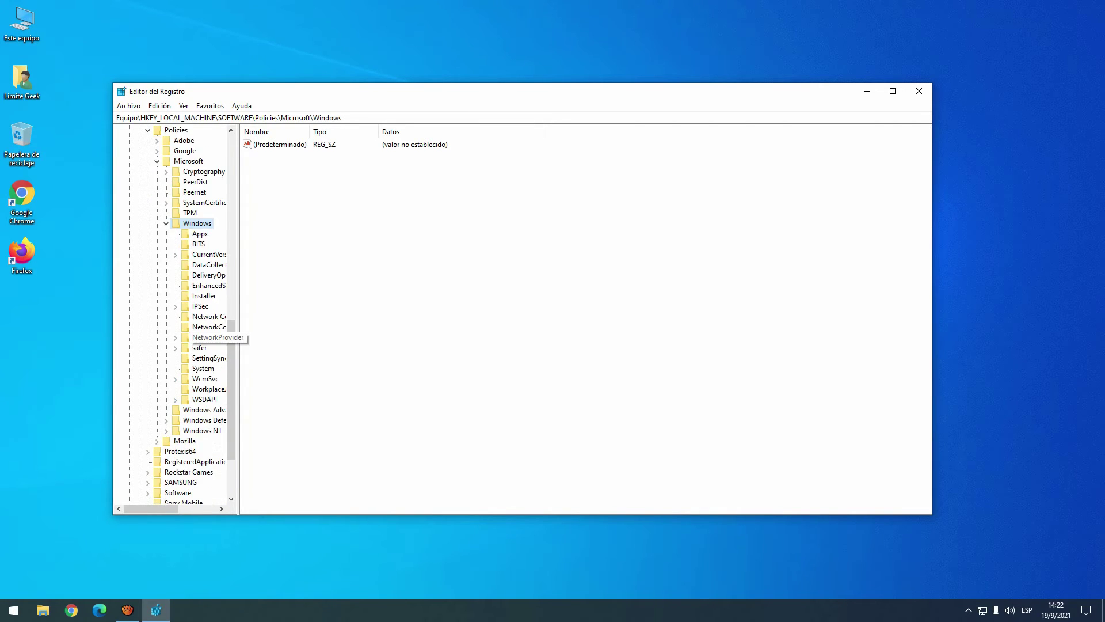
click(208, 264)
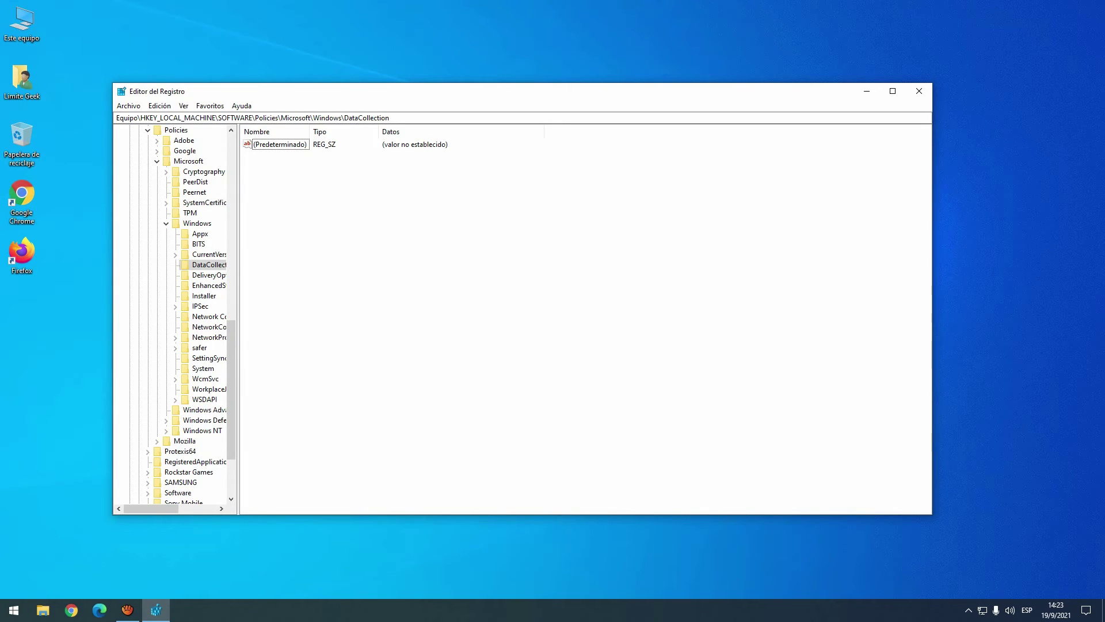
Step: Create a 32-bit DWORD value named "Allow Telemetry" in the DataCollection key
right_click(282, 188)
key(Down)
key(Right)
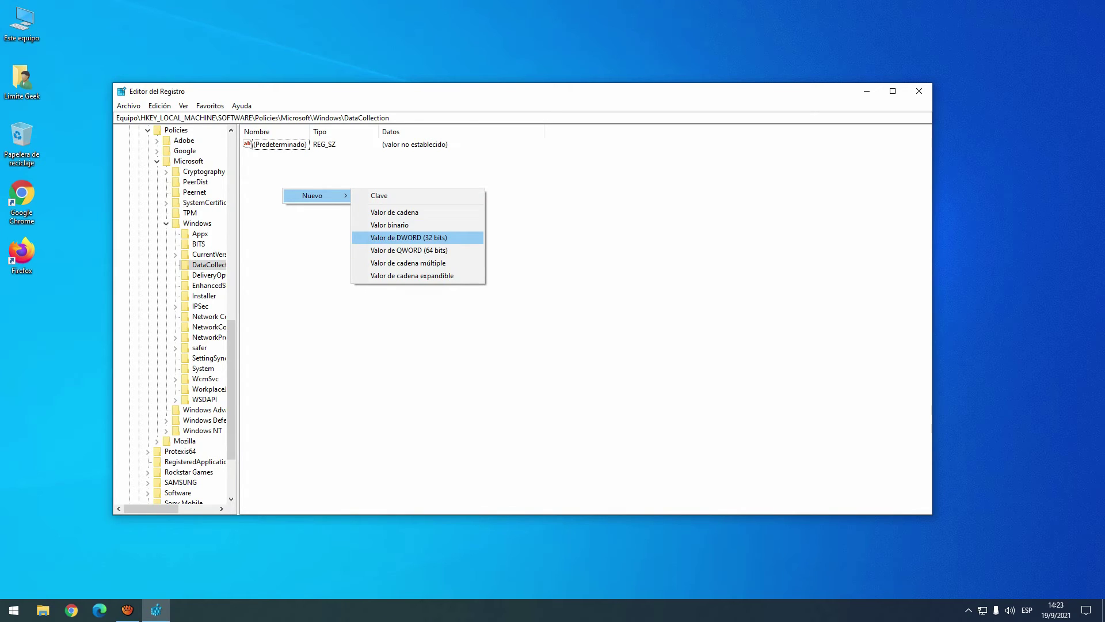
click(409, 237)
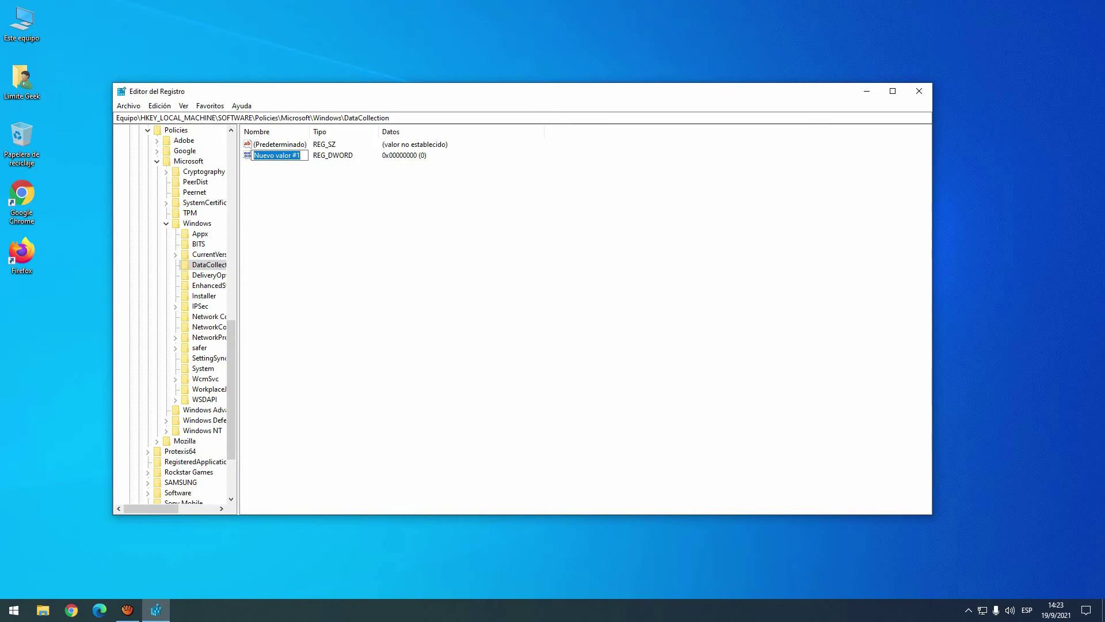
text(Allow Telemetry)
key(Return)
Step: Set the Allow Telemetry value's data to 0 and close the registry editor
key(Return)
text(0)
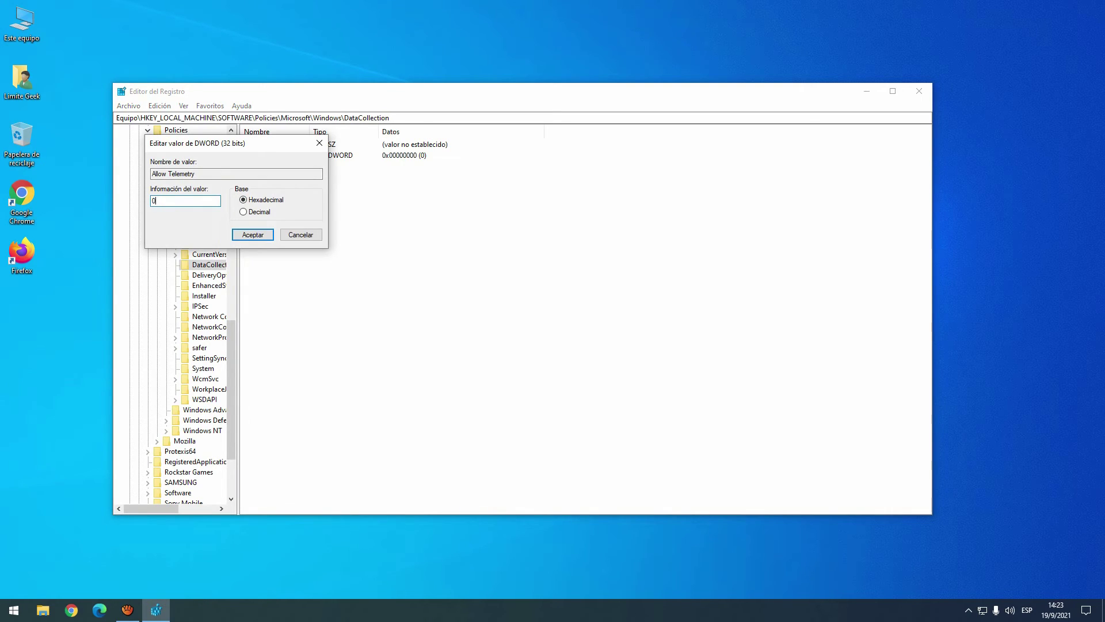
key(ctrl+a)
key(Return)
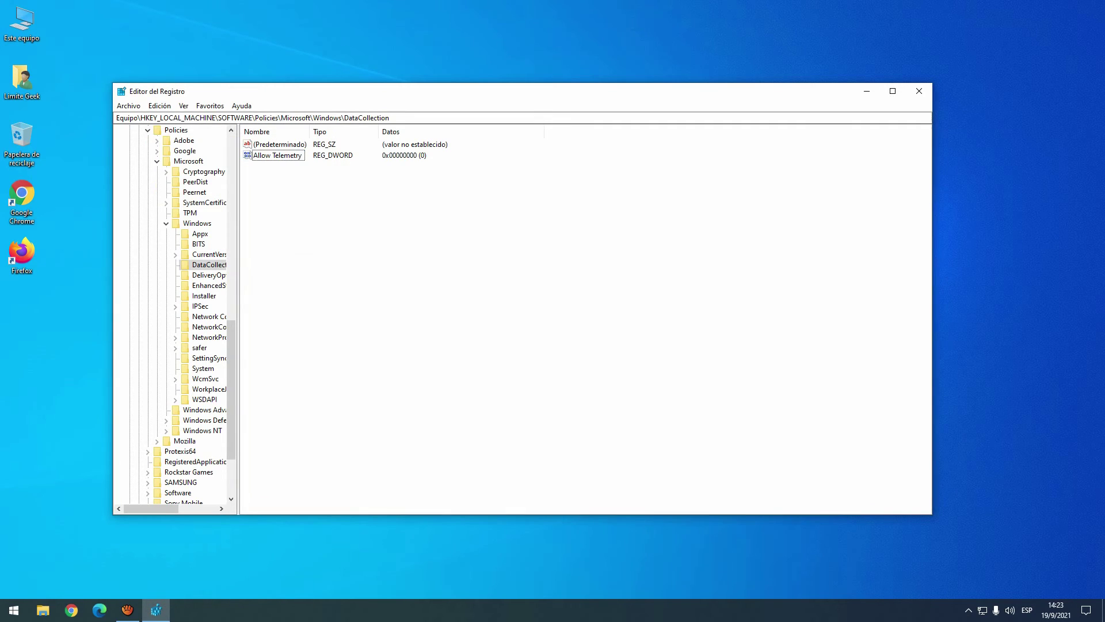
click(919, 91)
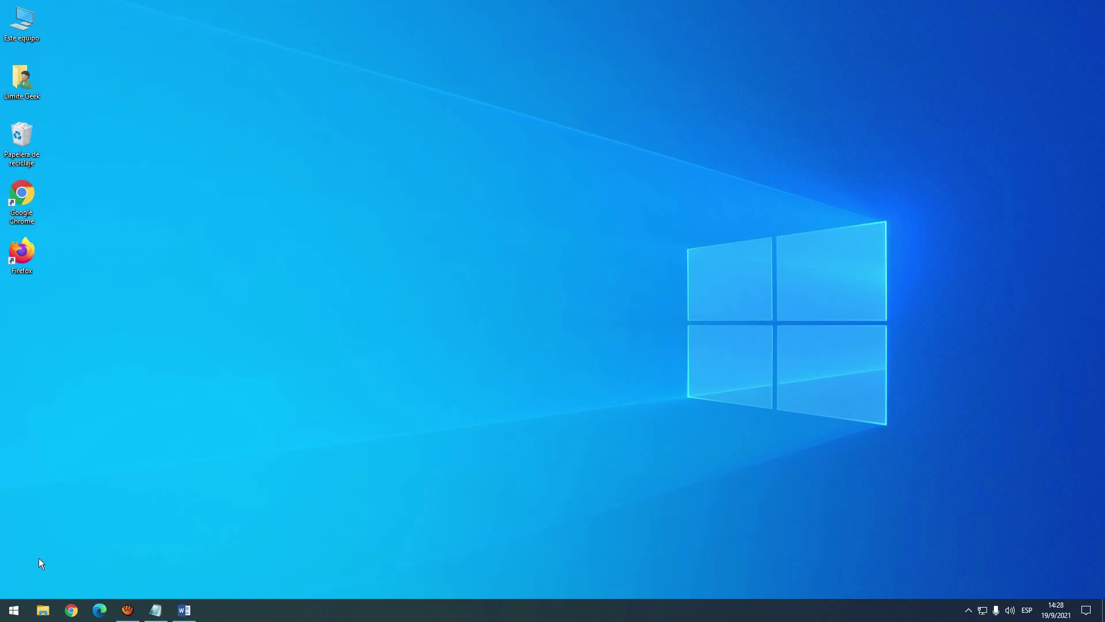
Step: Search for Bloc de notas and run it as administrator
click(12, 611)
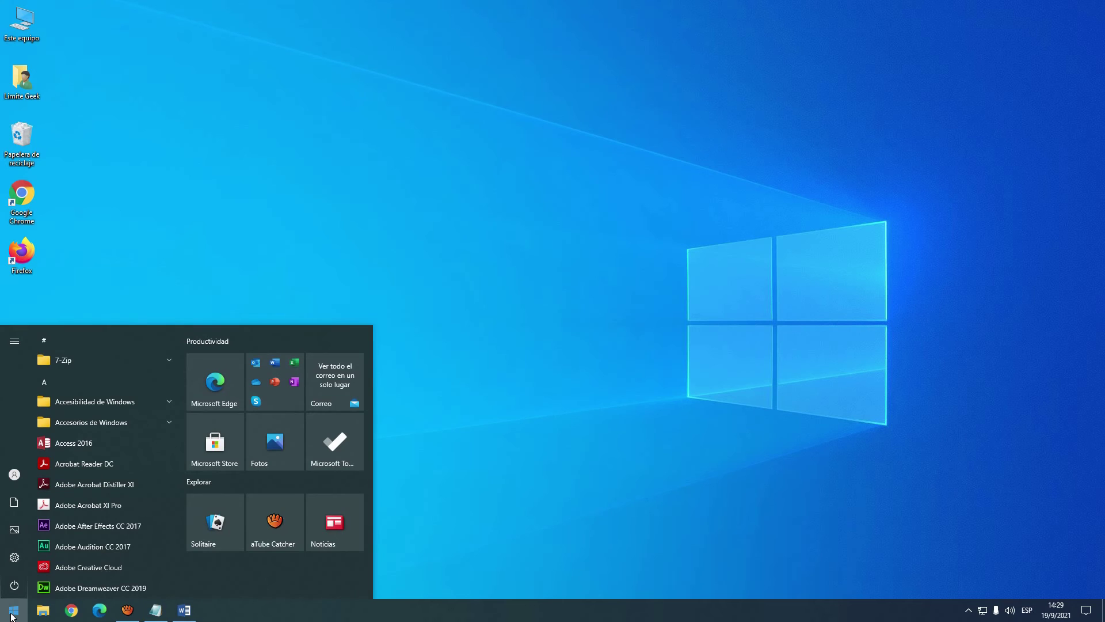
text(bloc)
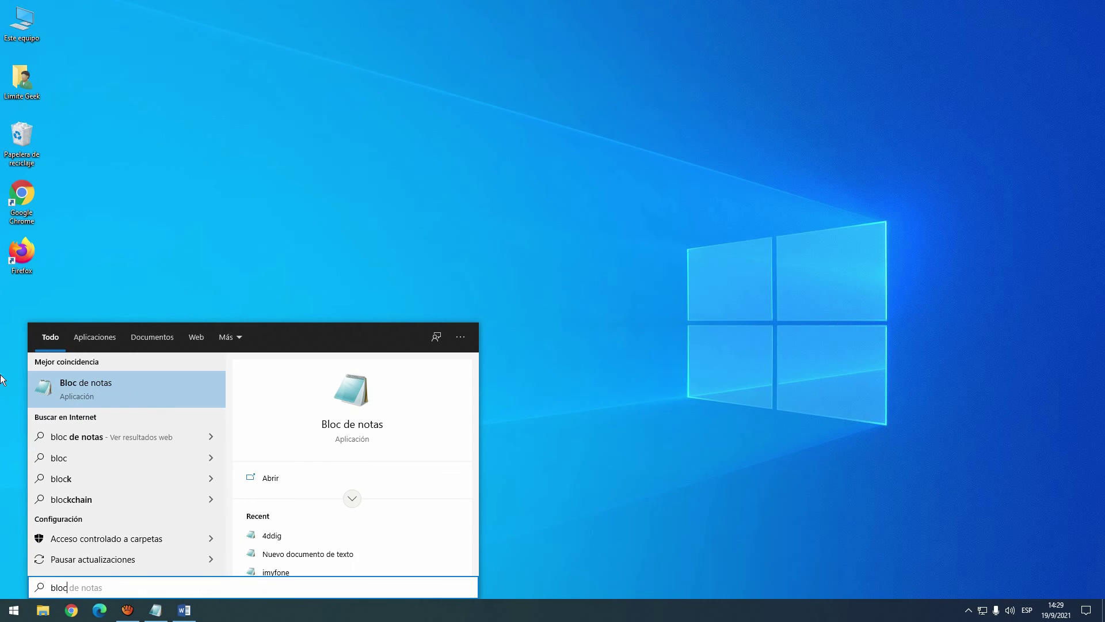
right_click(68, 399)
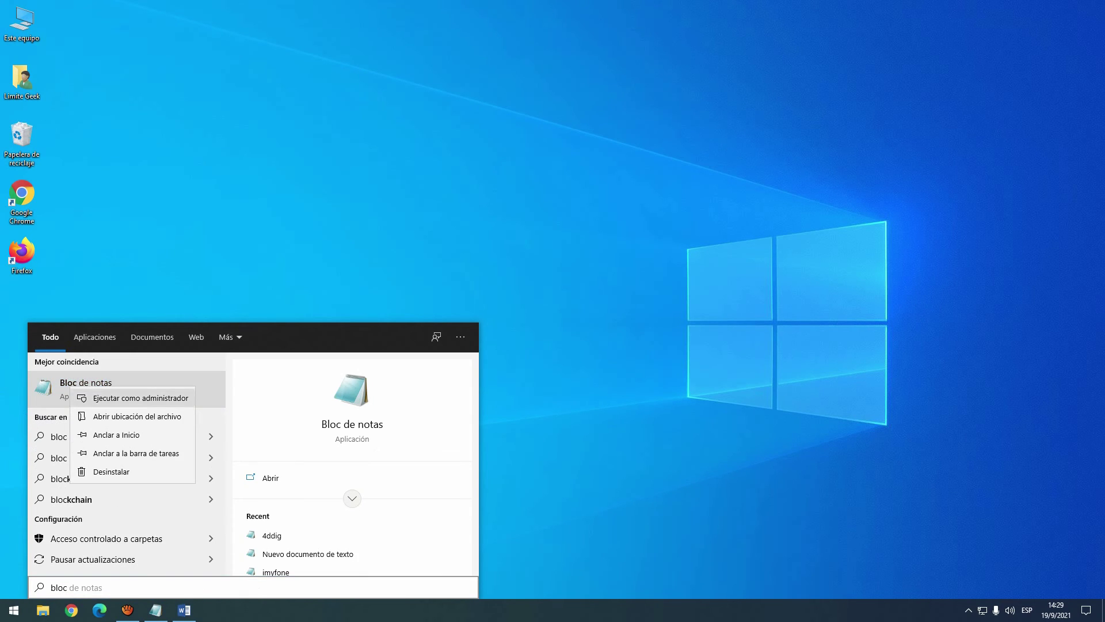
click(92, 398)
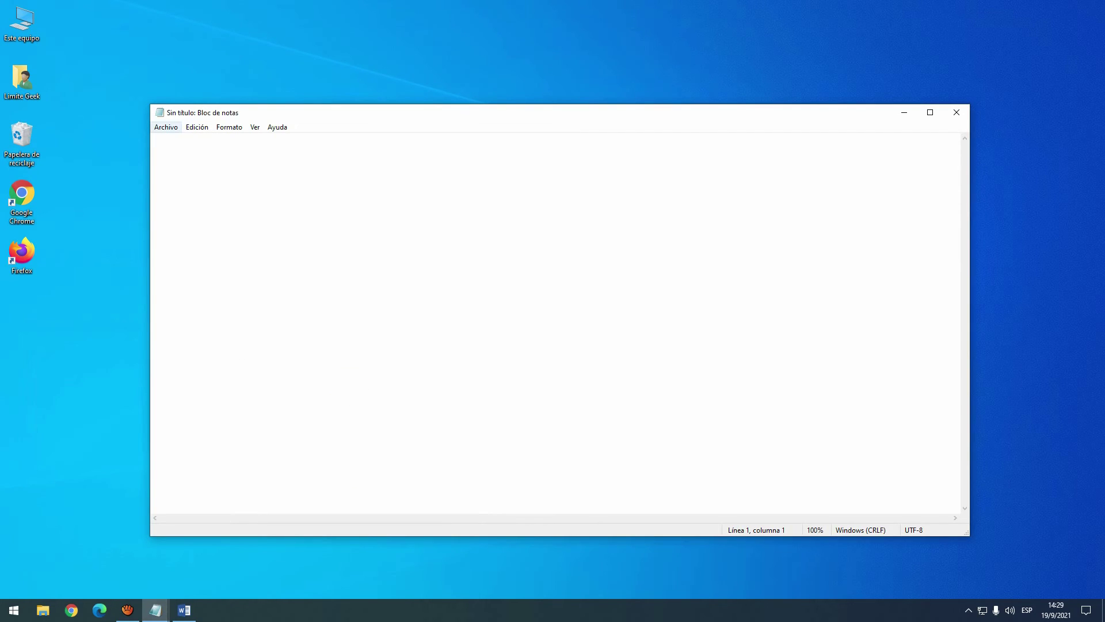
Step: Start opening a file in Notepad and browse to the C:\Windows\System32\drivers\etc folder
key(alt+a)
key(Down)
key(Down)
key(Return)
click(198, 245)
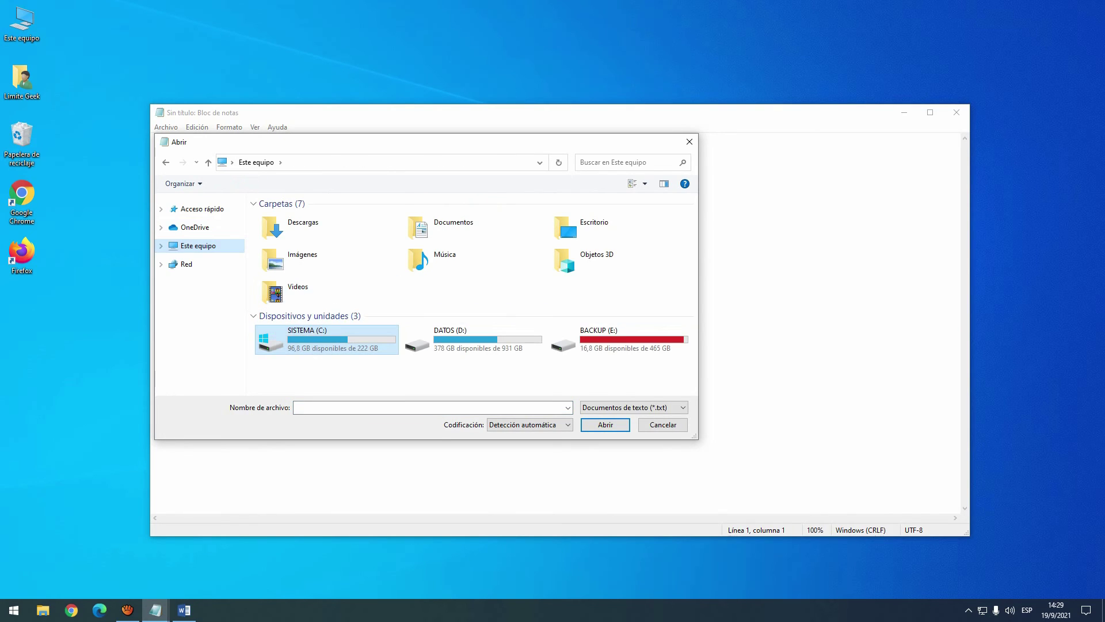
double_click(327, 339)
double_click(283, 289)
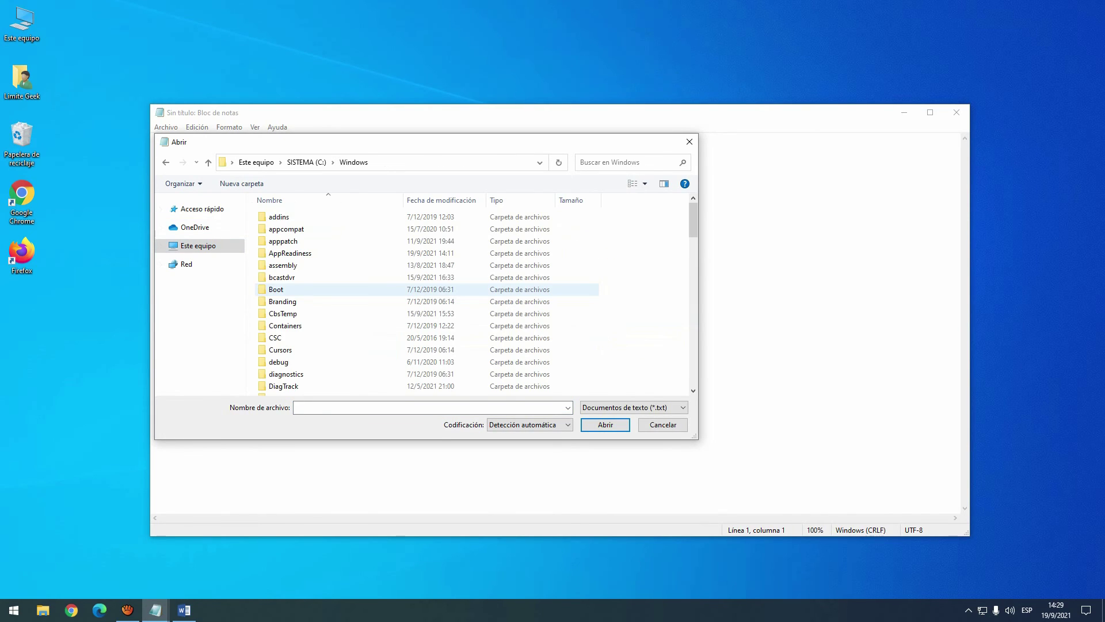
scroll(282, 289, down, 20)
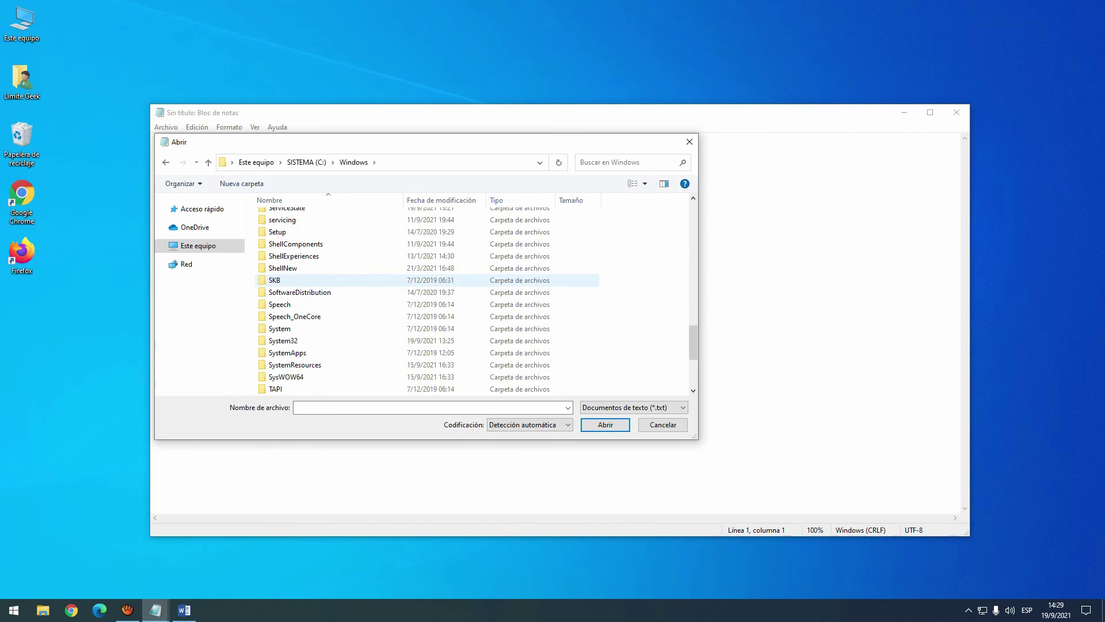
double_click(283, 340)
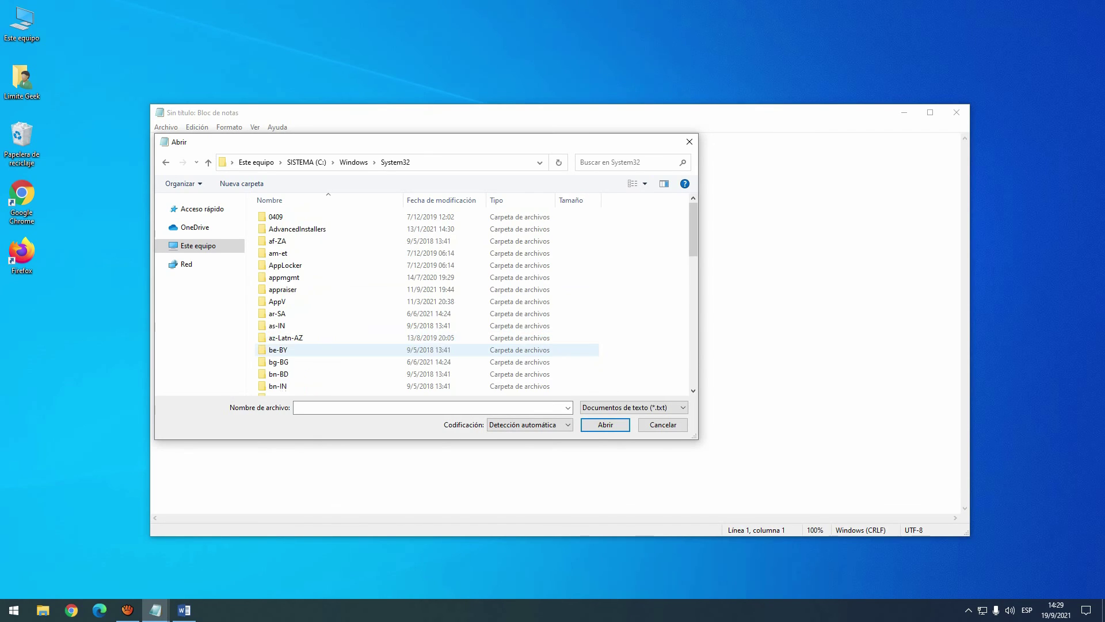
scroll(283, 333, down, 9)
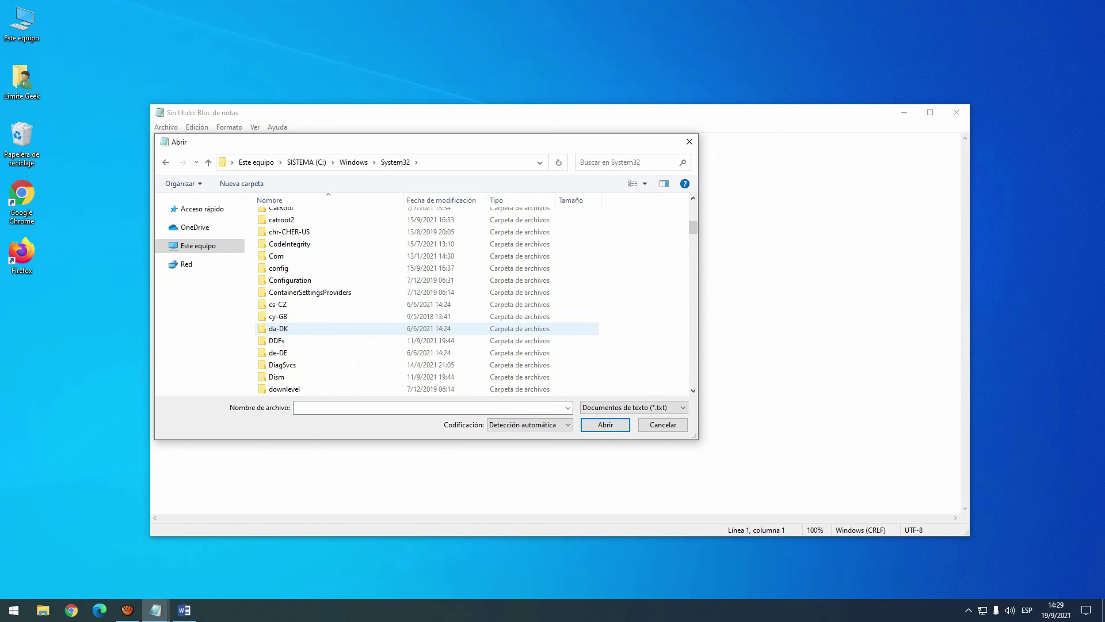
double_click(279, 328)
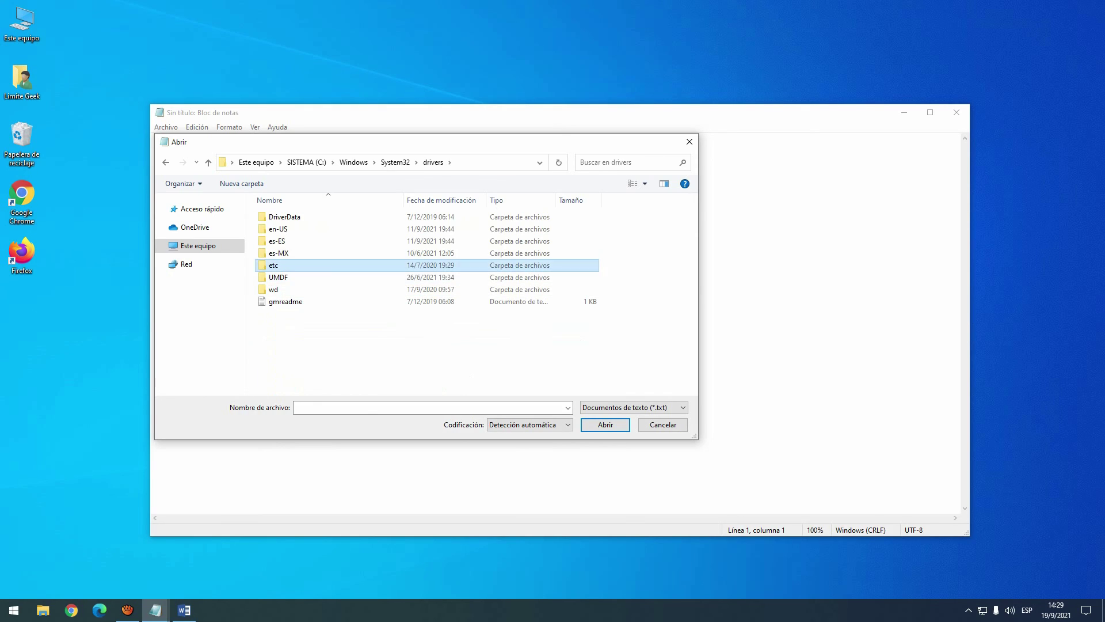
double_click(274, 265)
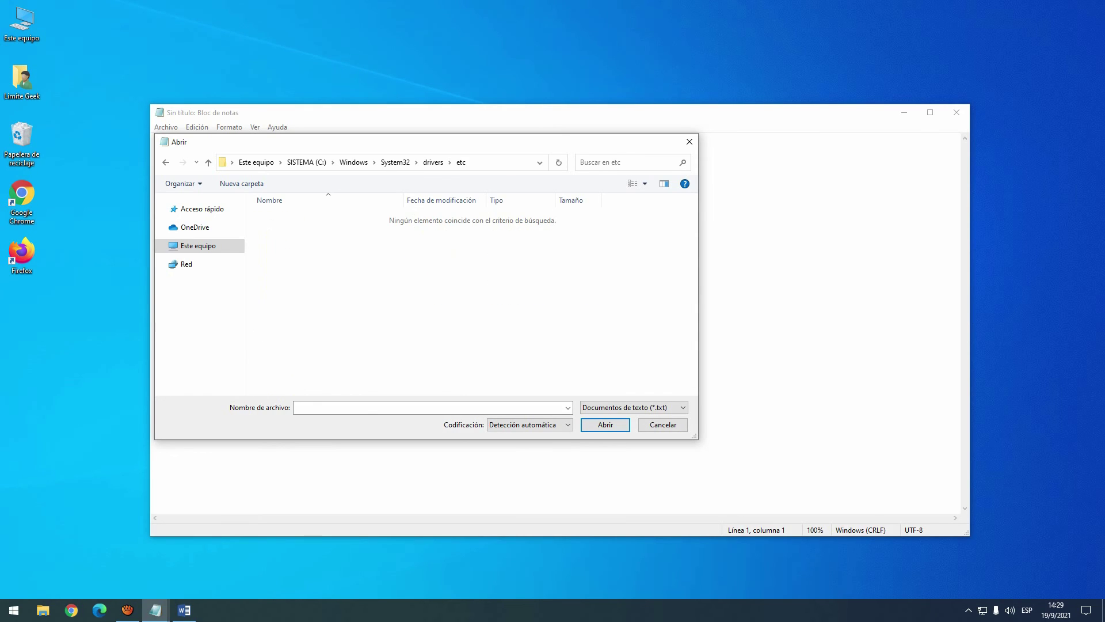
Step: Show all file types (Todos los archivos) in the etc folder and open the hosts file
click(635, 408)
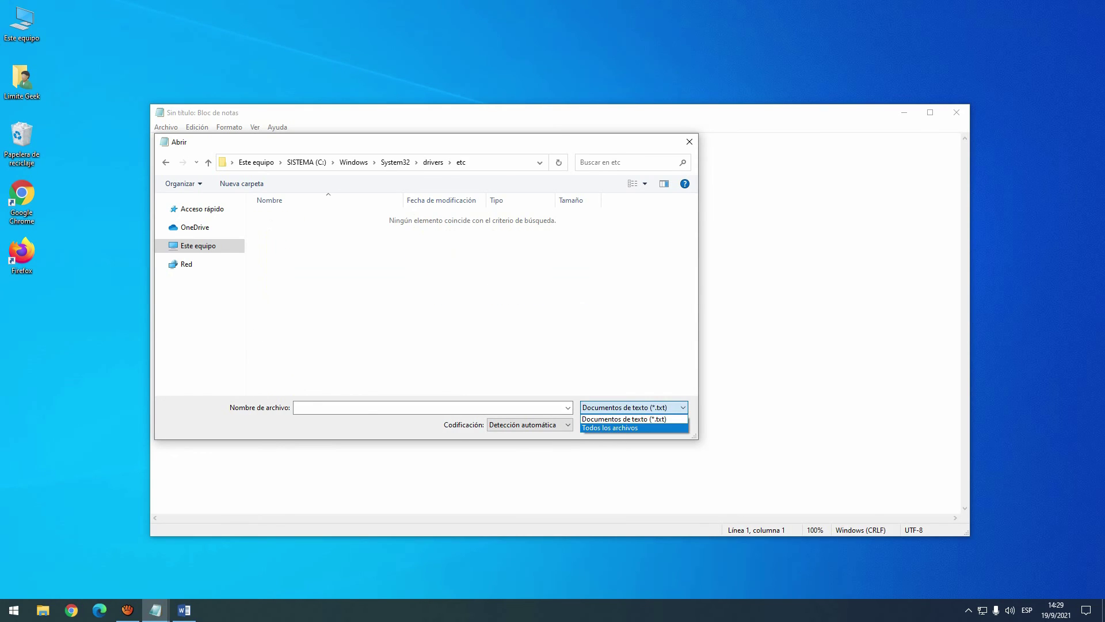
click(610, 428)
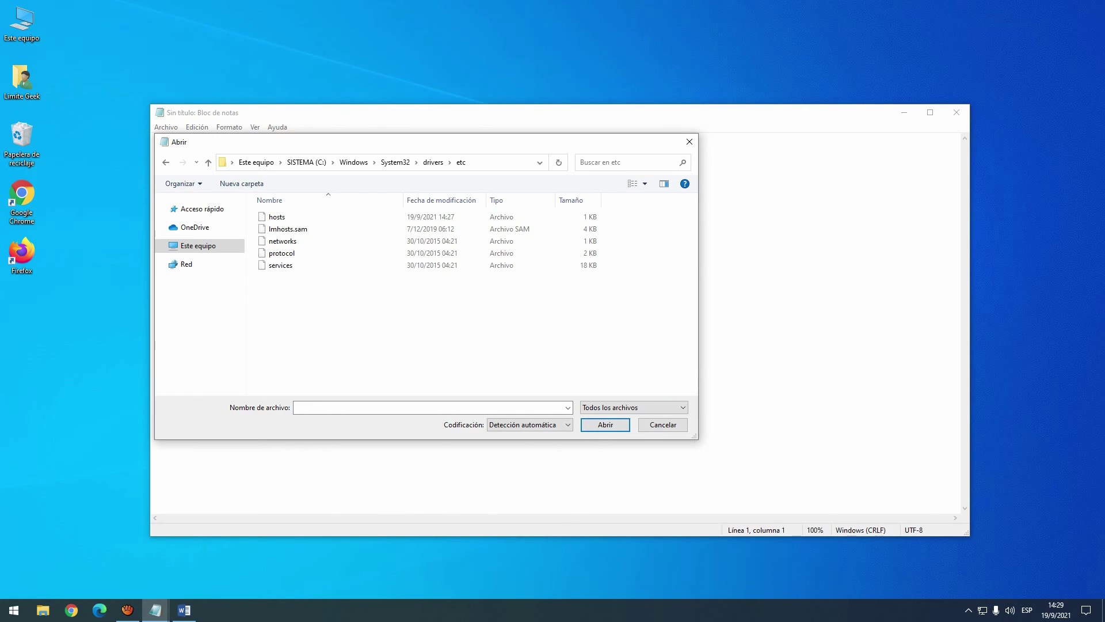
click(277, 216)
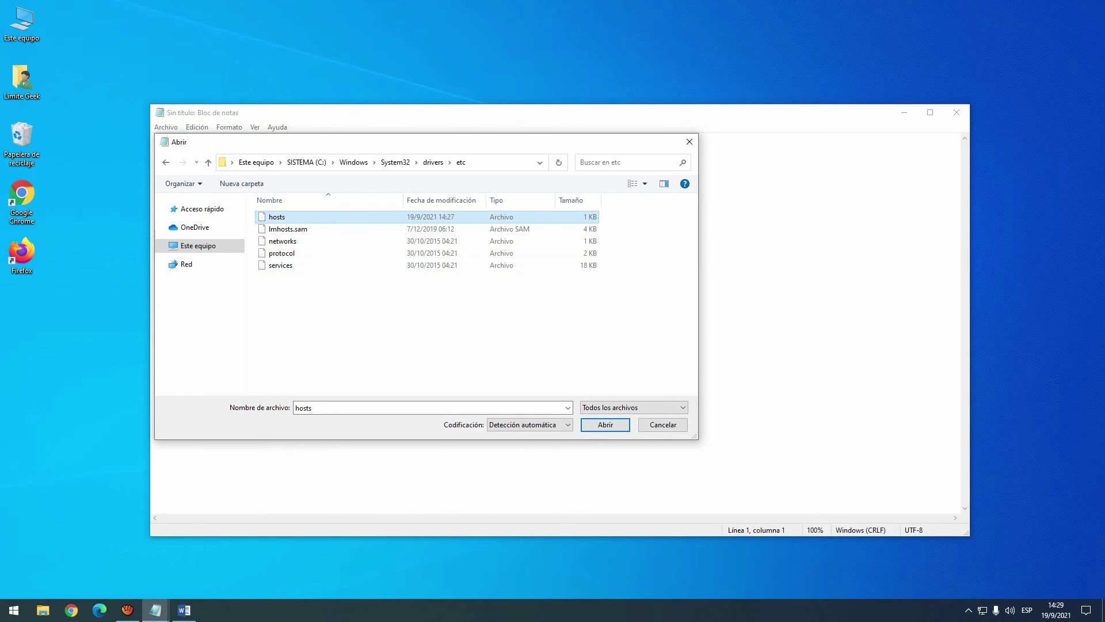
key(Return)
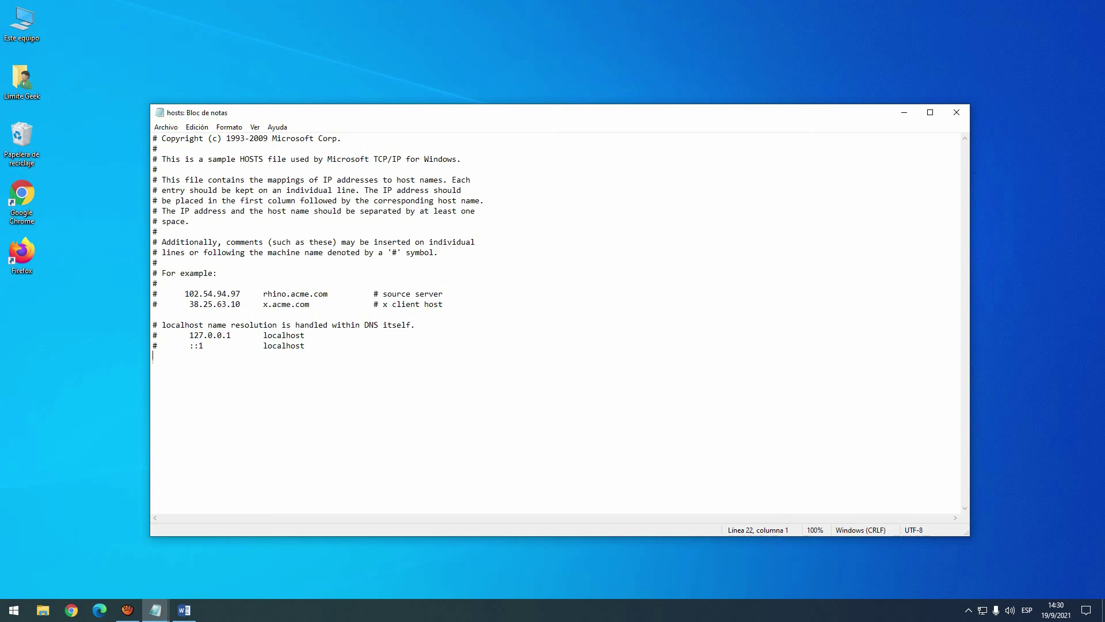
Step: Paste the copied list of 0.0.0.0 telemetry server entries below the last line of the hosts file, and save and close it
key(ctrl+v)
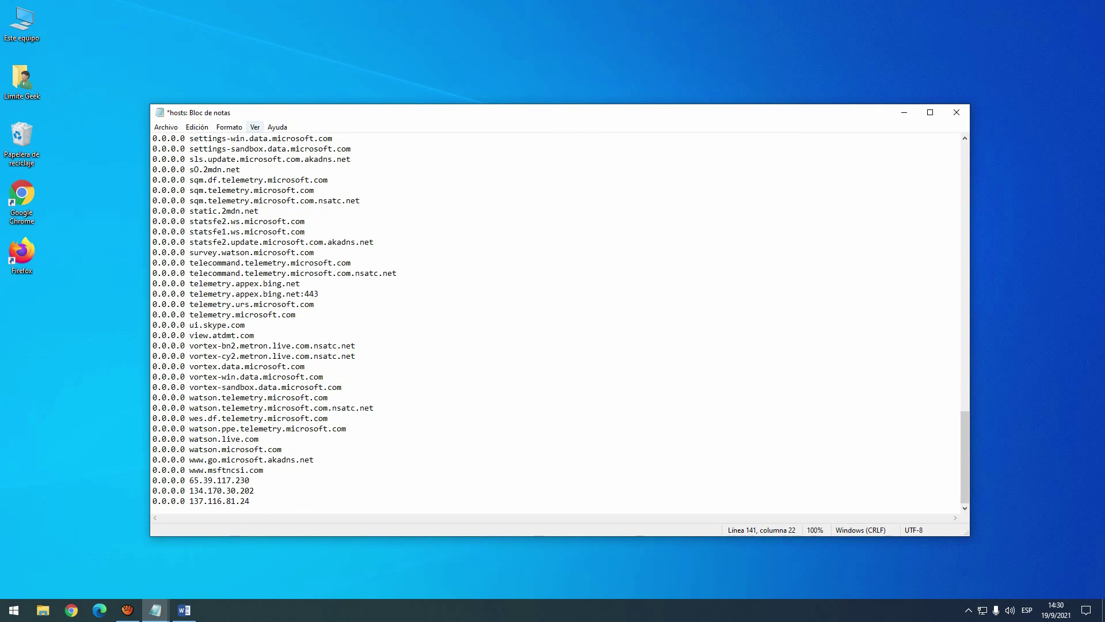
key(alt)
key(Down)
key(Down)
key(Down)
key(Down)
key(Return)
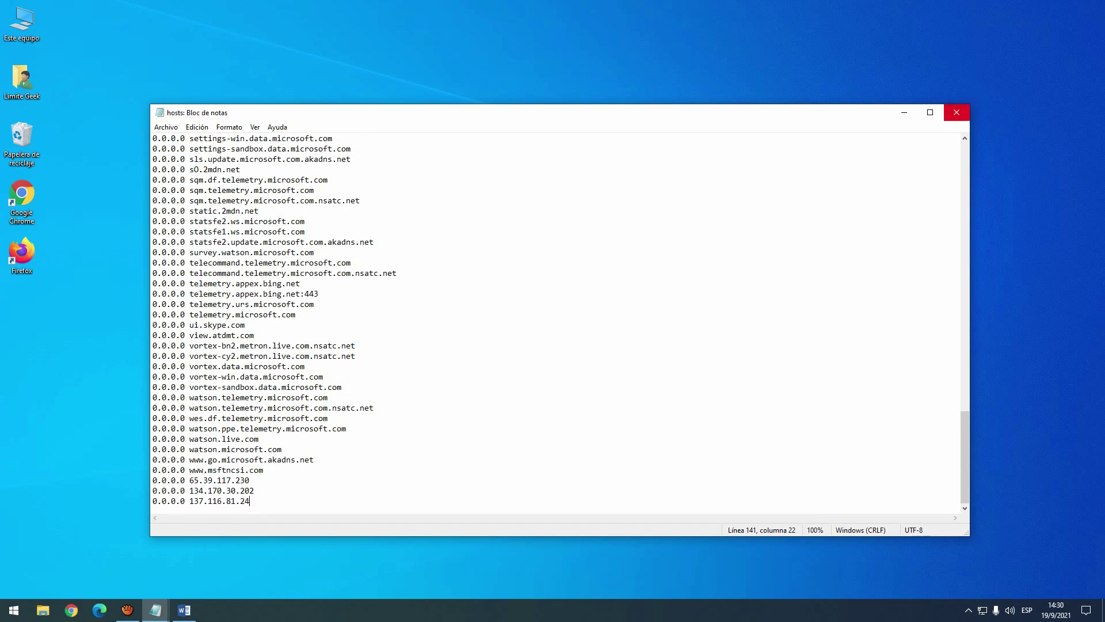
click(956, 113)
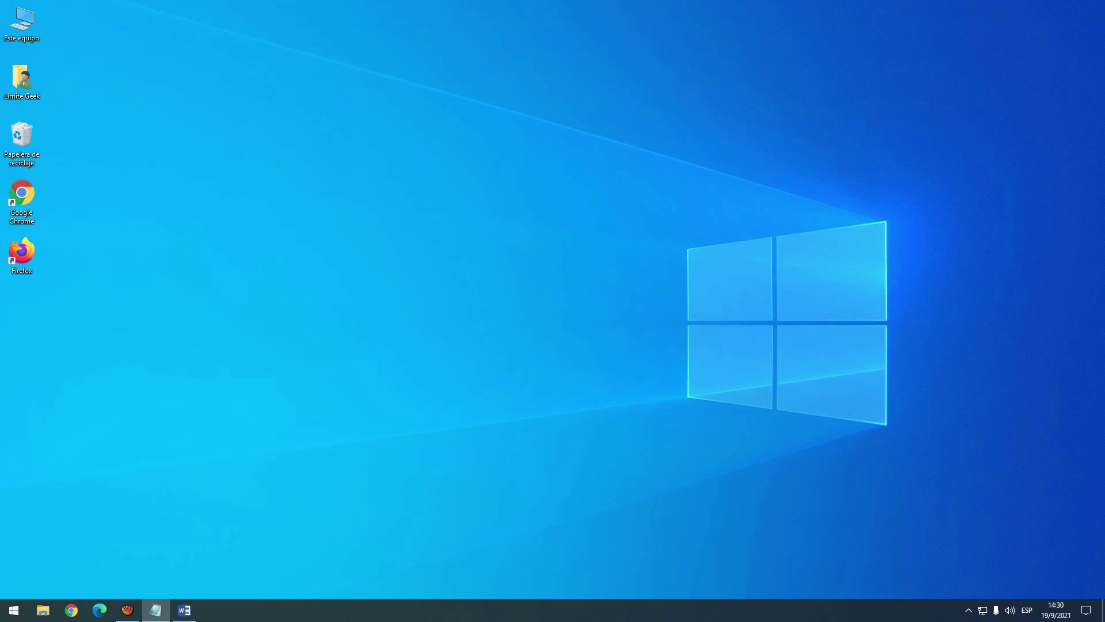